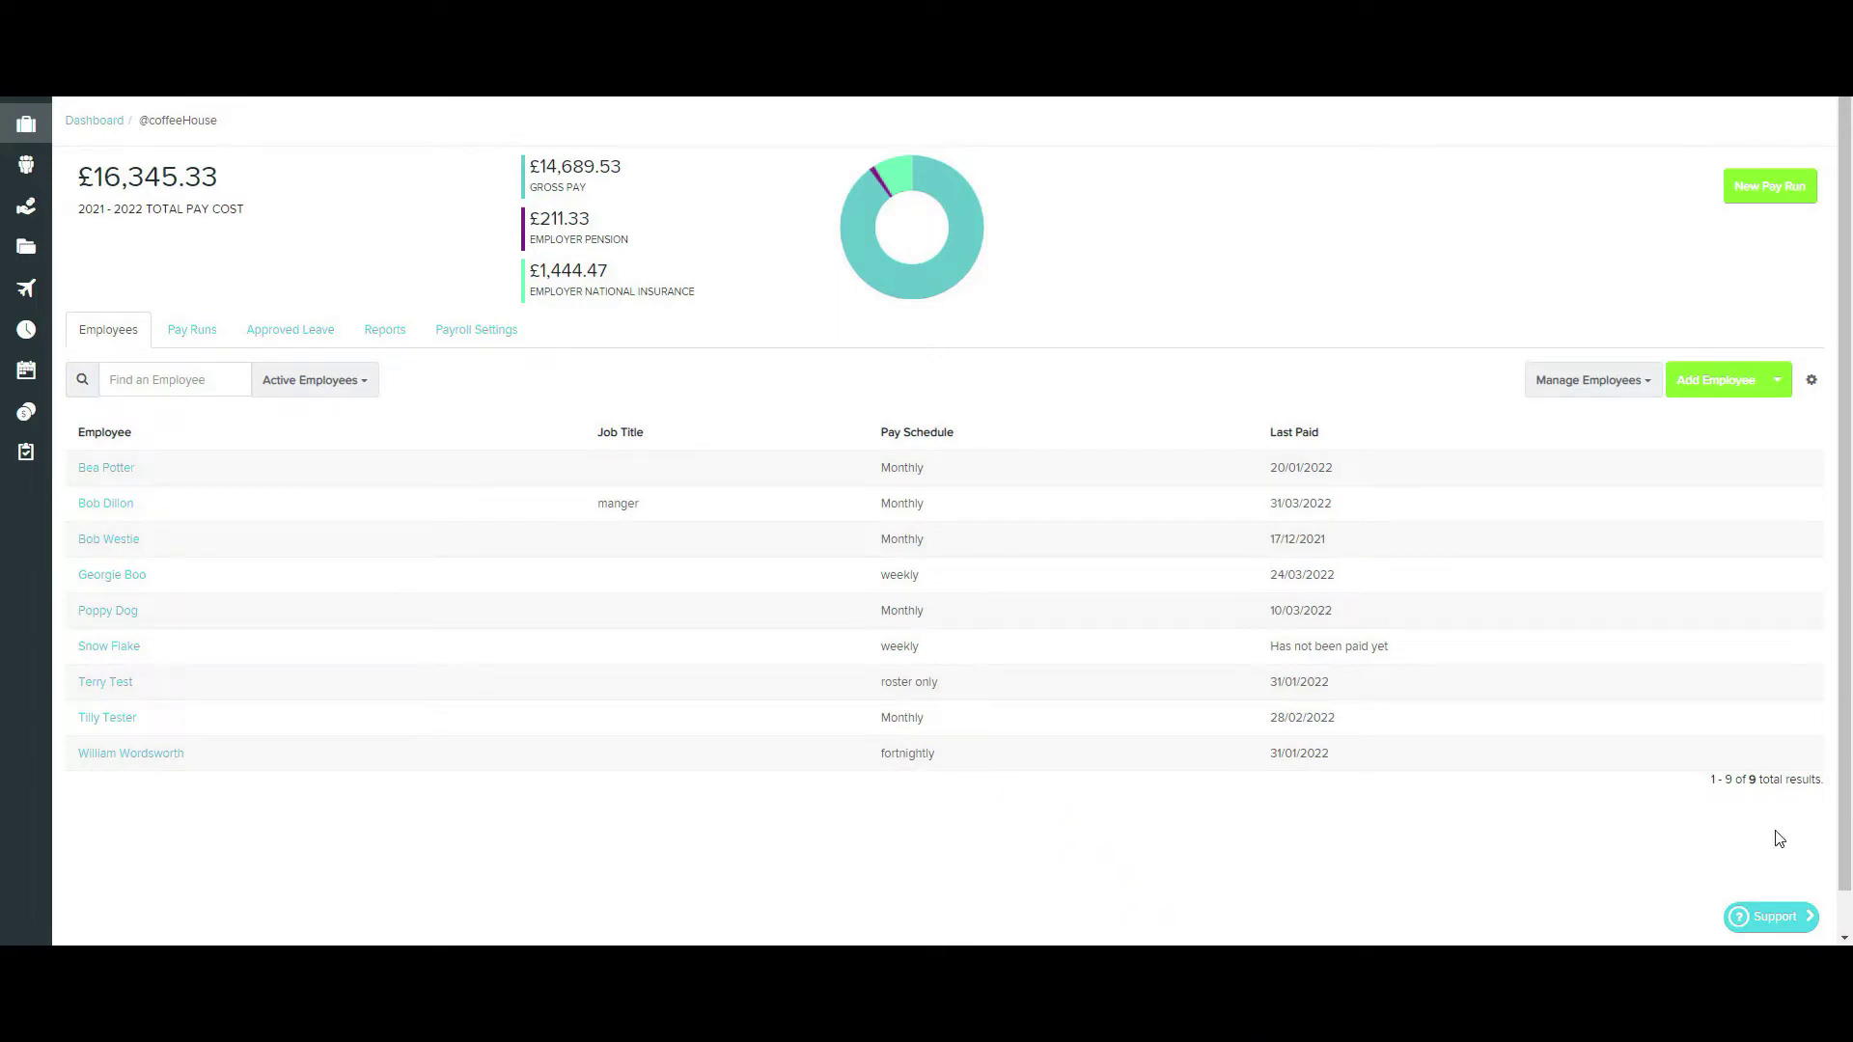
Step: Open the Add Employee dropdown to reveal other ways to add employees, such as importing
click(1785, 381)
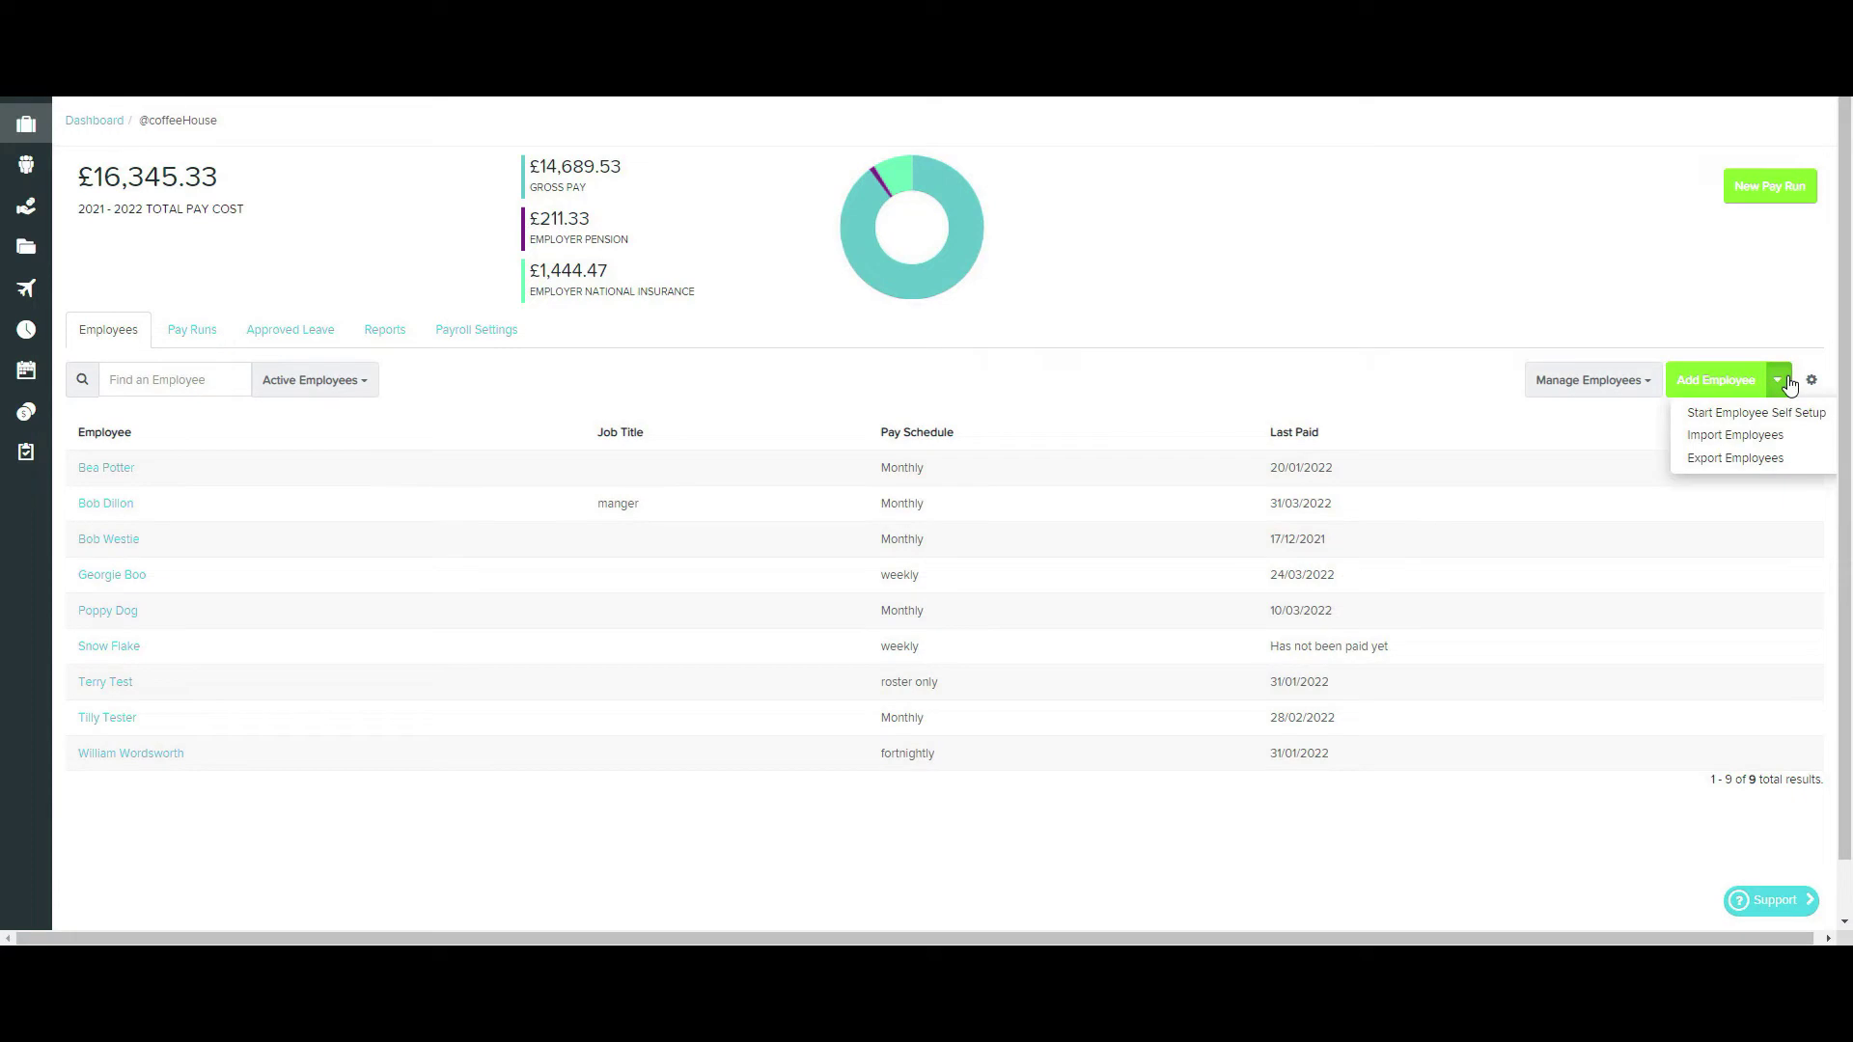
Step: Go to Payroll Settings > Import Employees and choose Flatfile employee import as the source
click(492, 330)
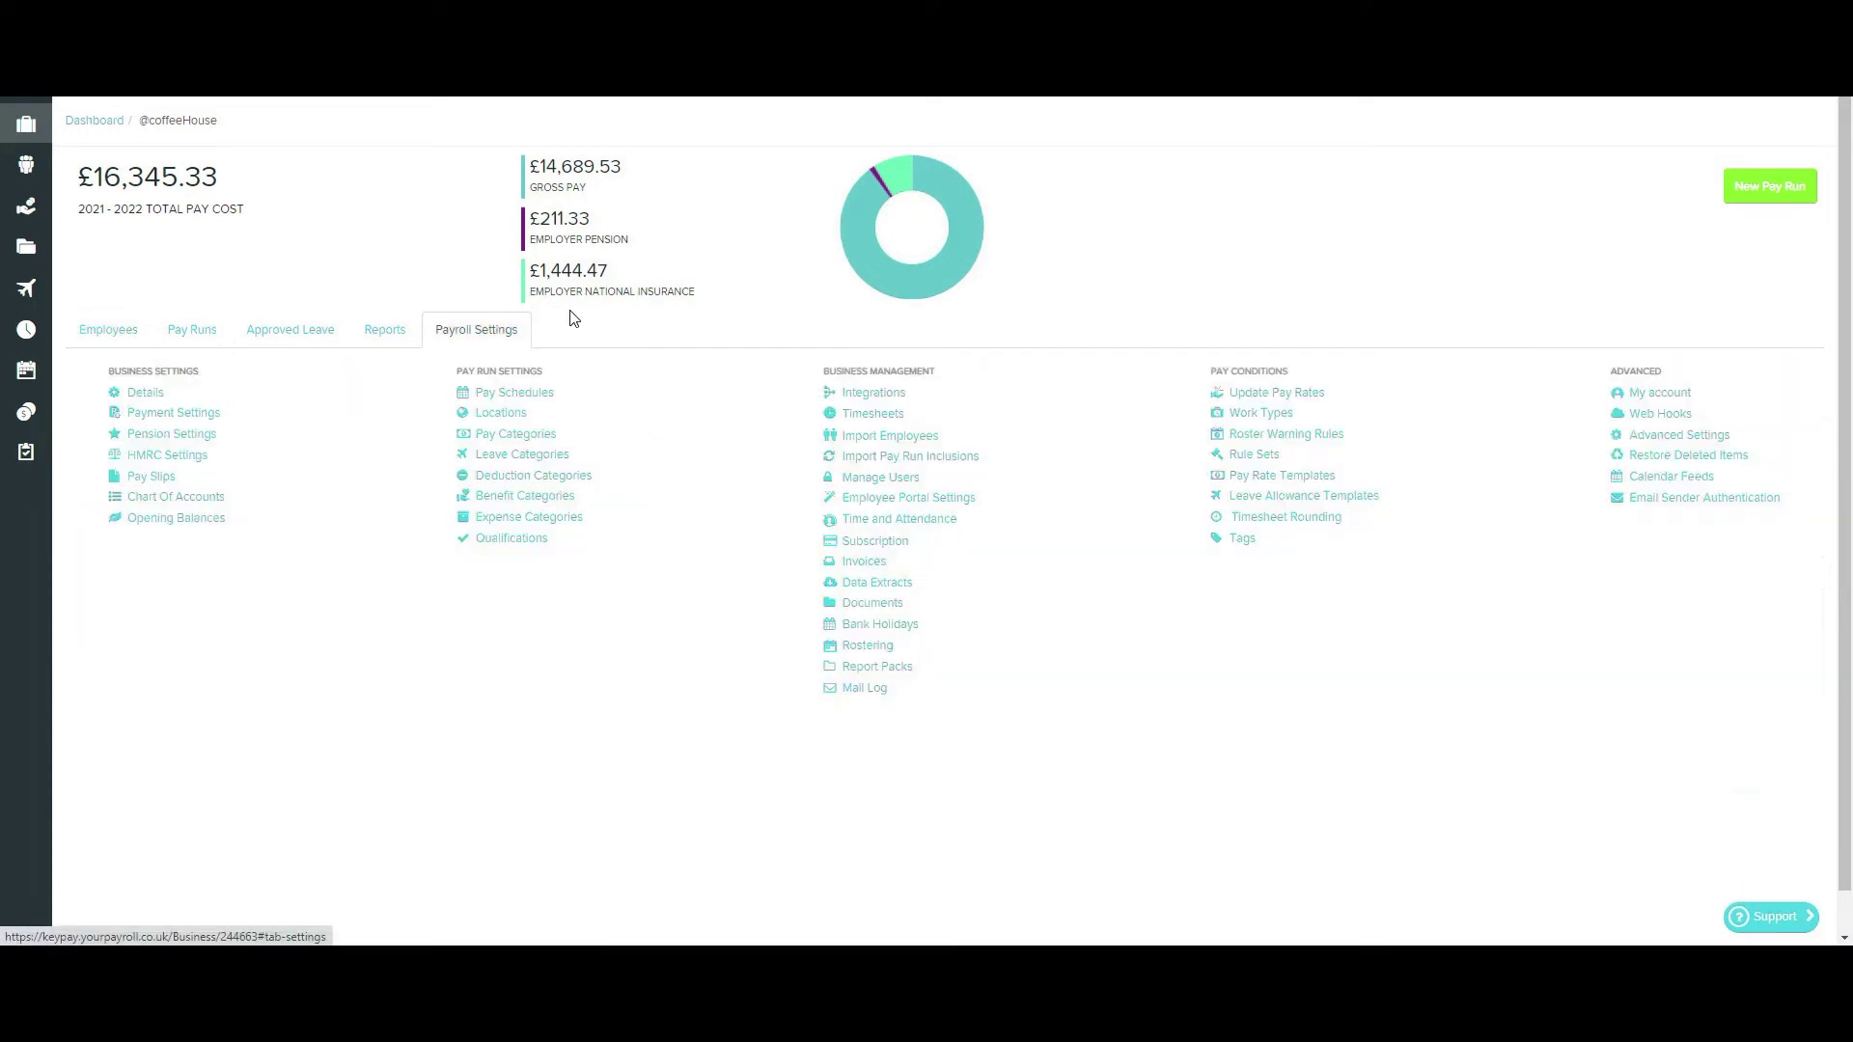
click(878, 436)
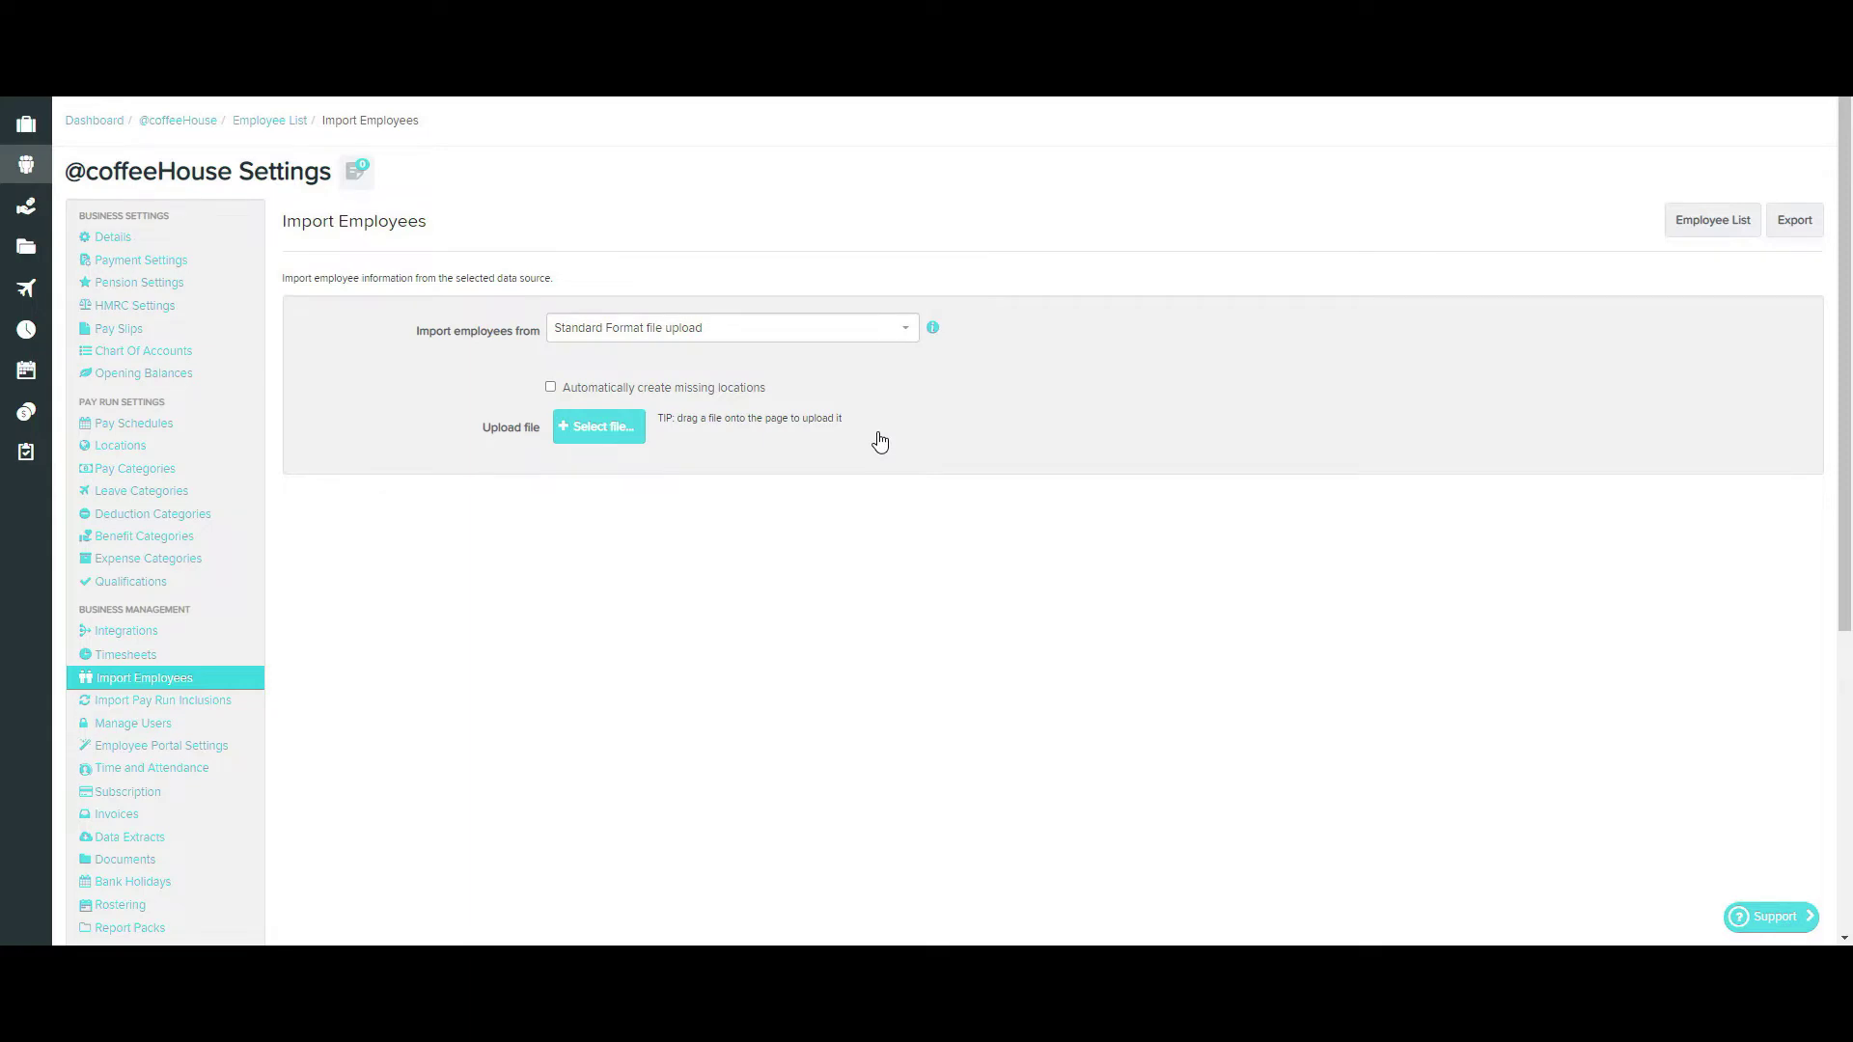
click(905, 327)
scroll(851, 471, down, 3)
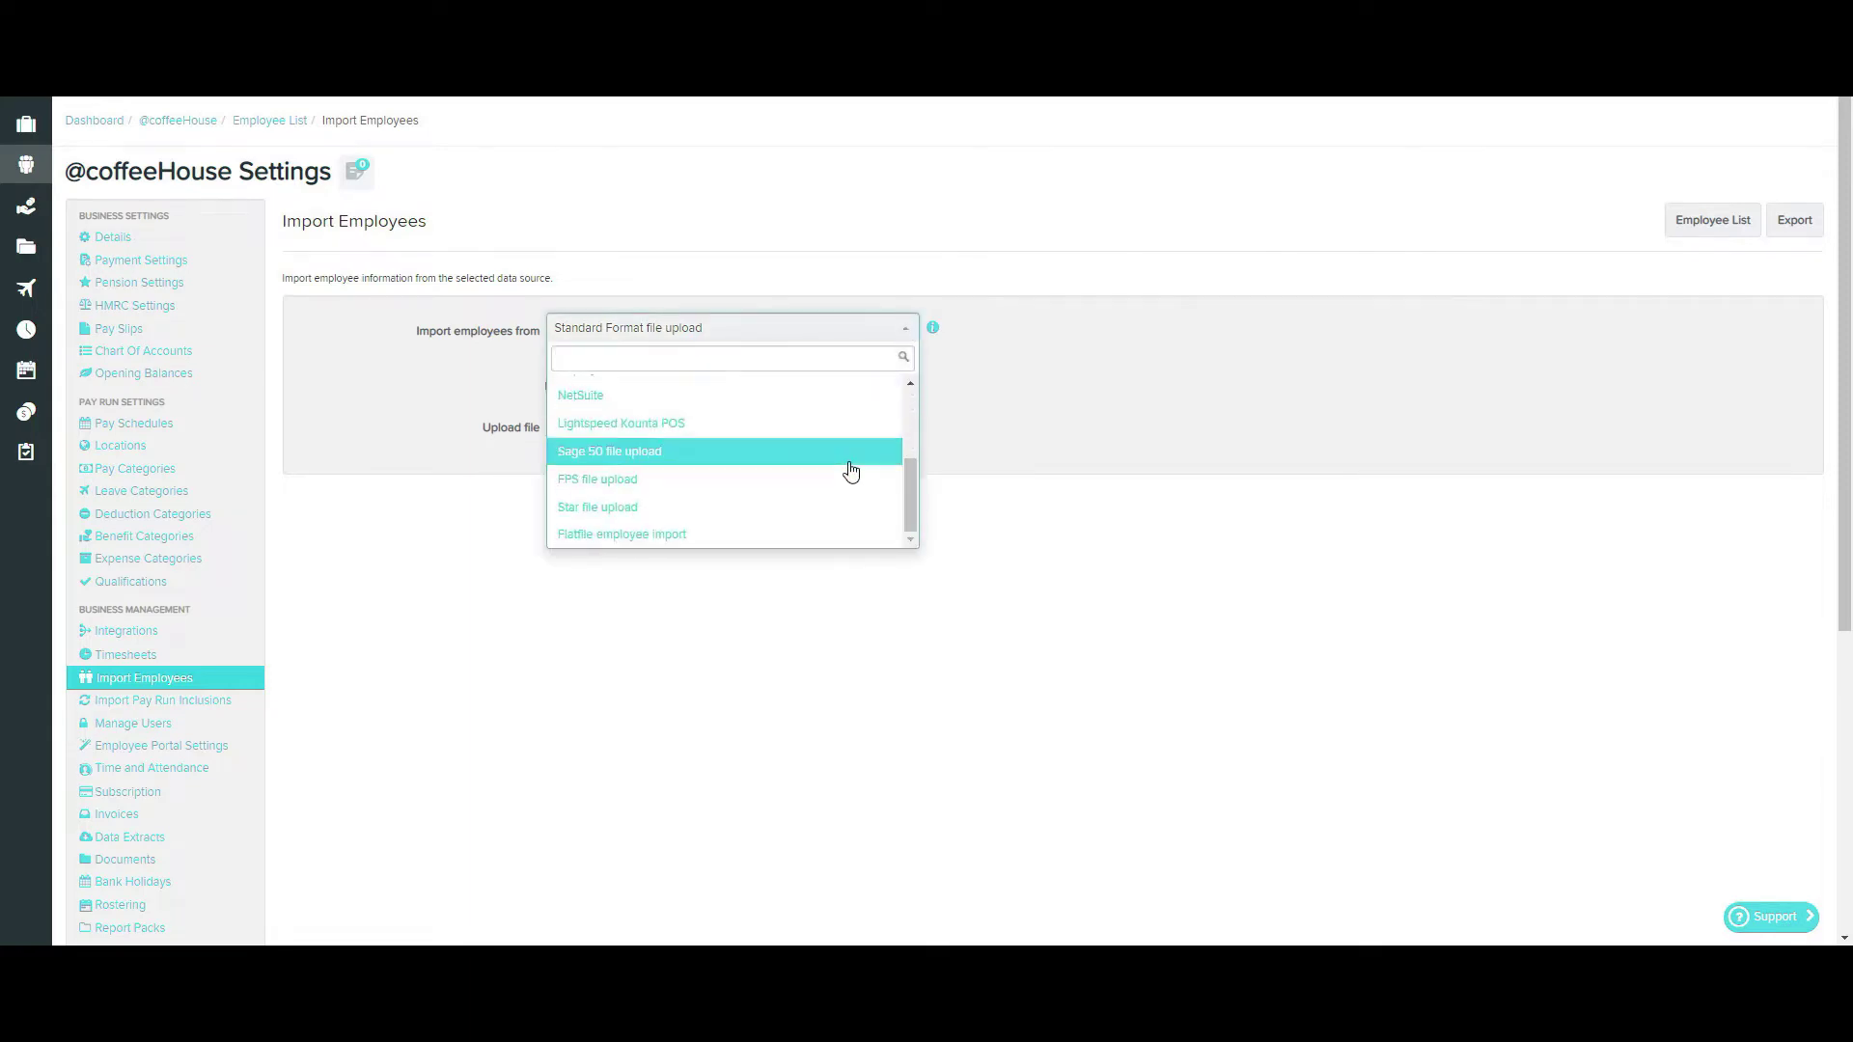
click(711, 535)
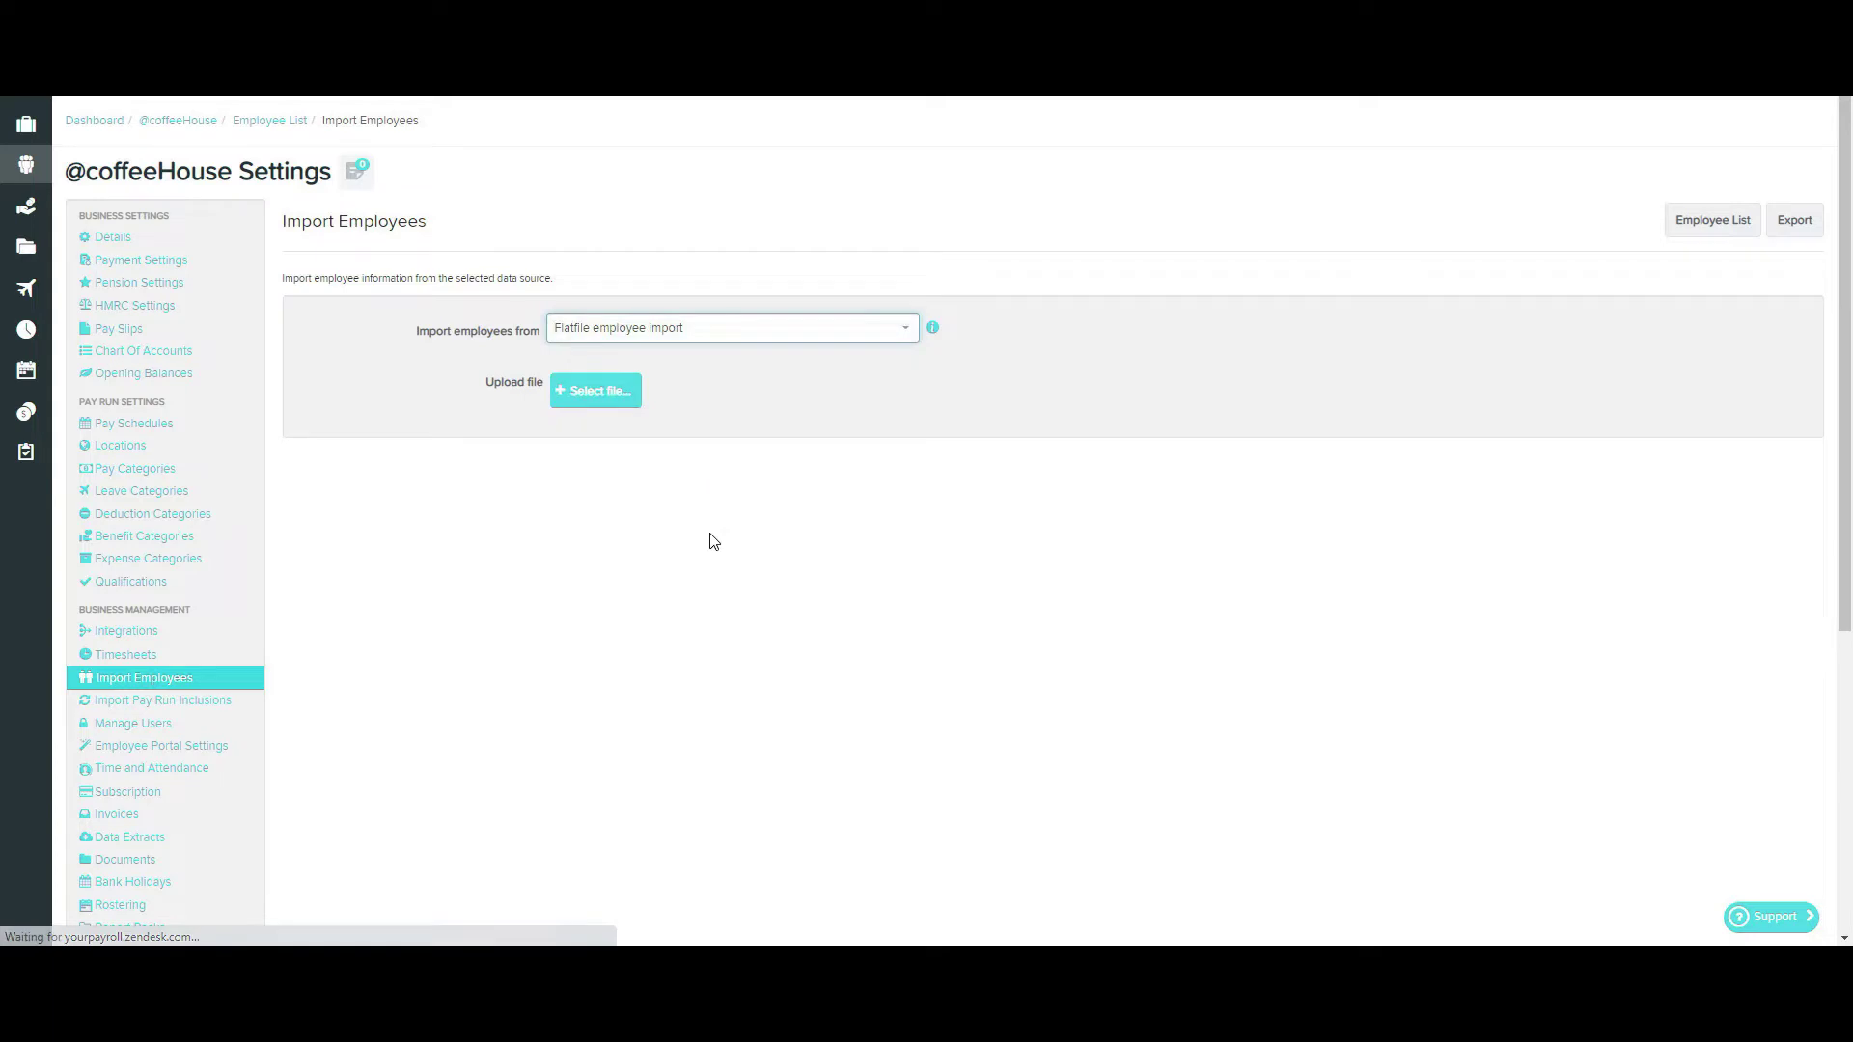
click(589, 395)
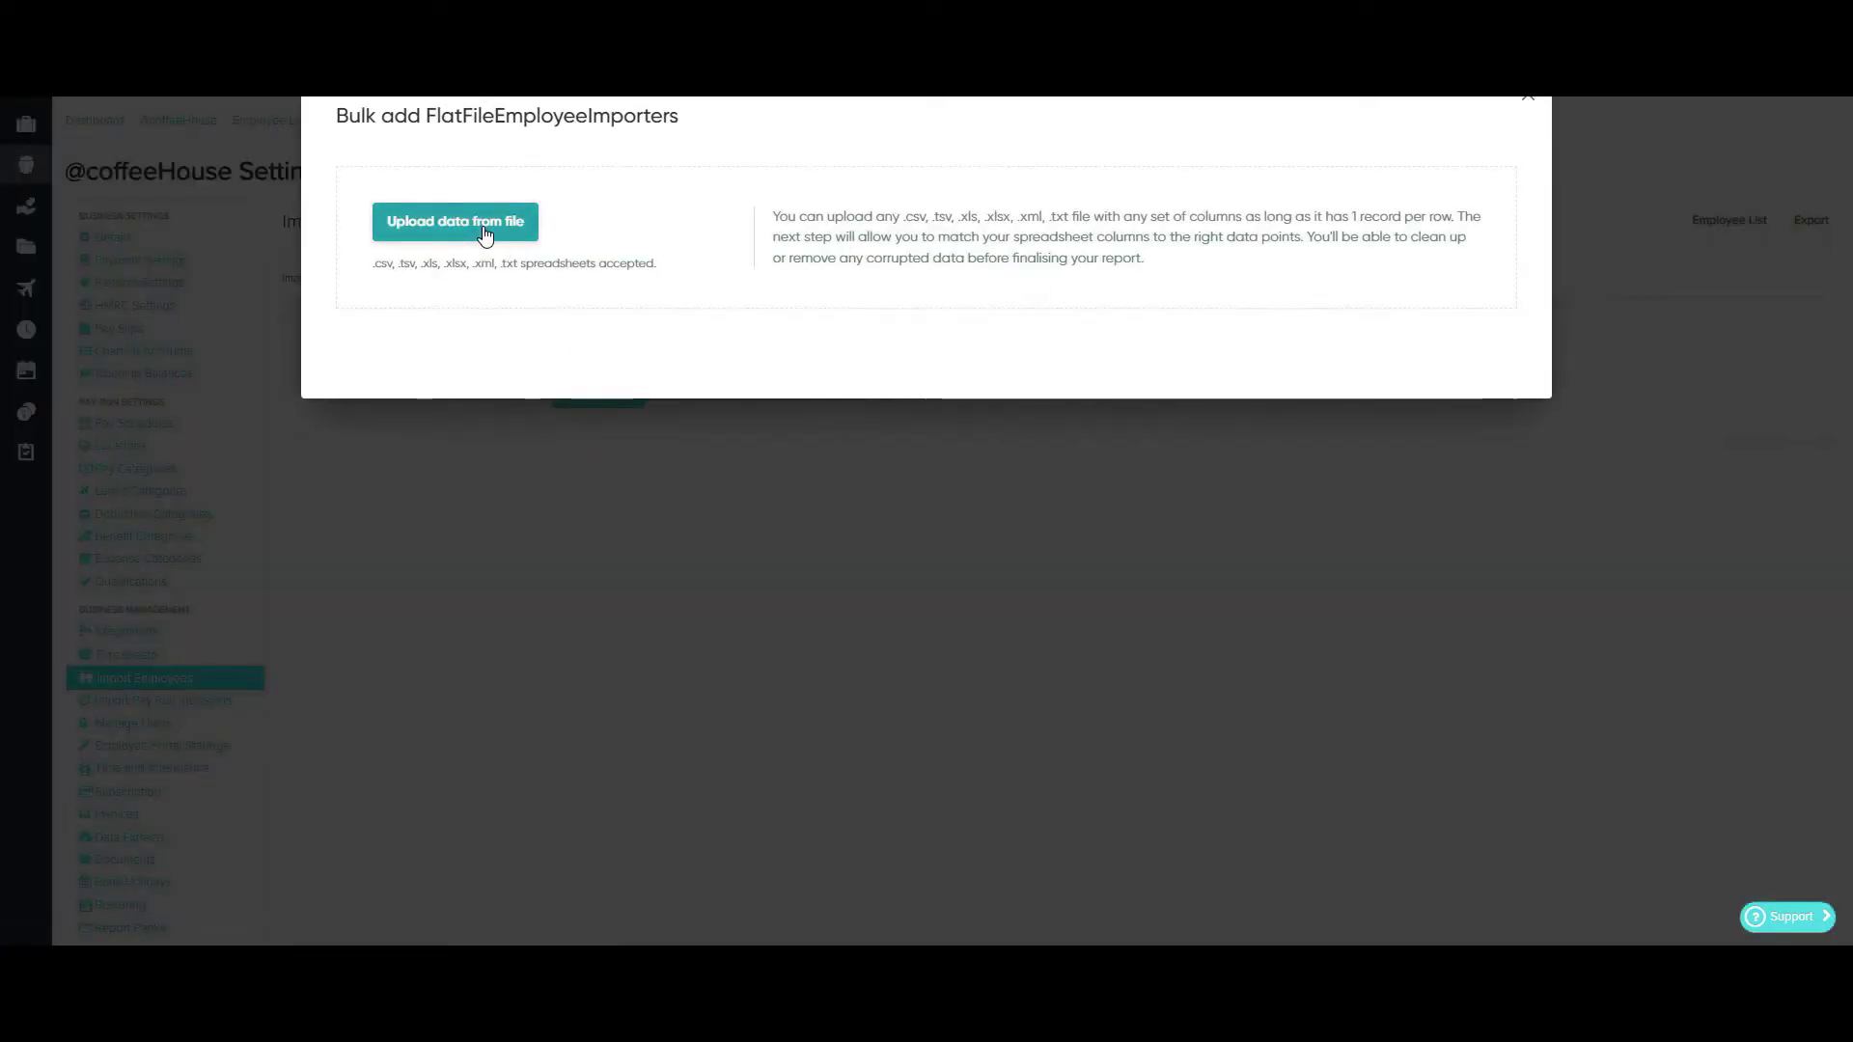
Step: Upload Flatfile_Test_File.xlsx, continue with its Export sheet, and confirm the first row holds headers
click(485, 229)
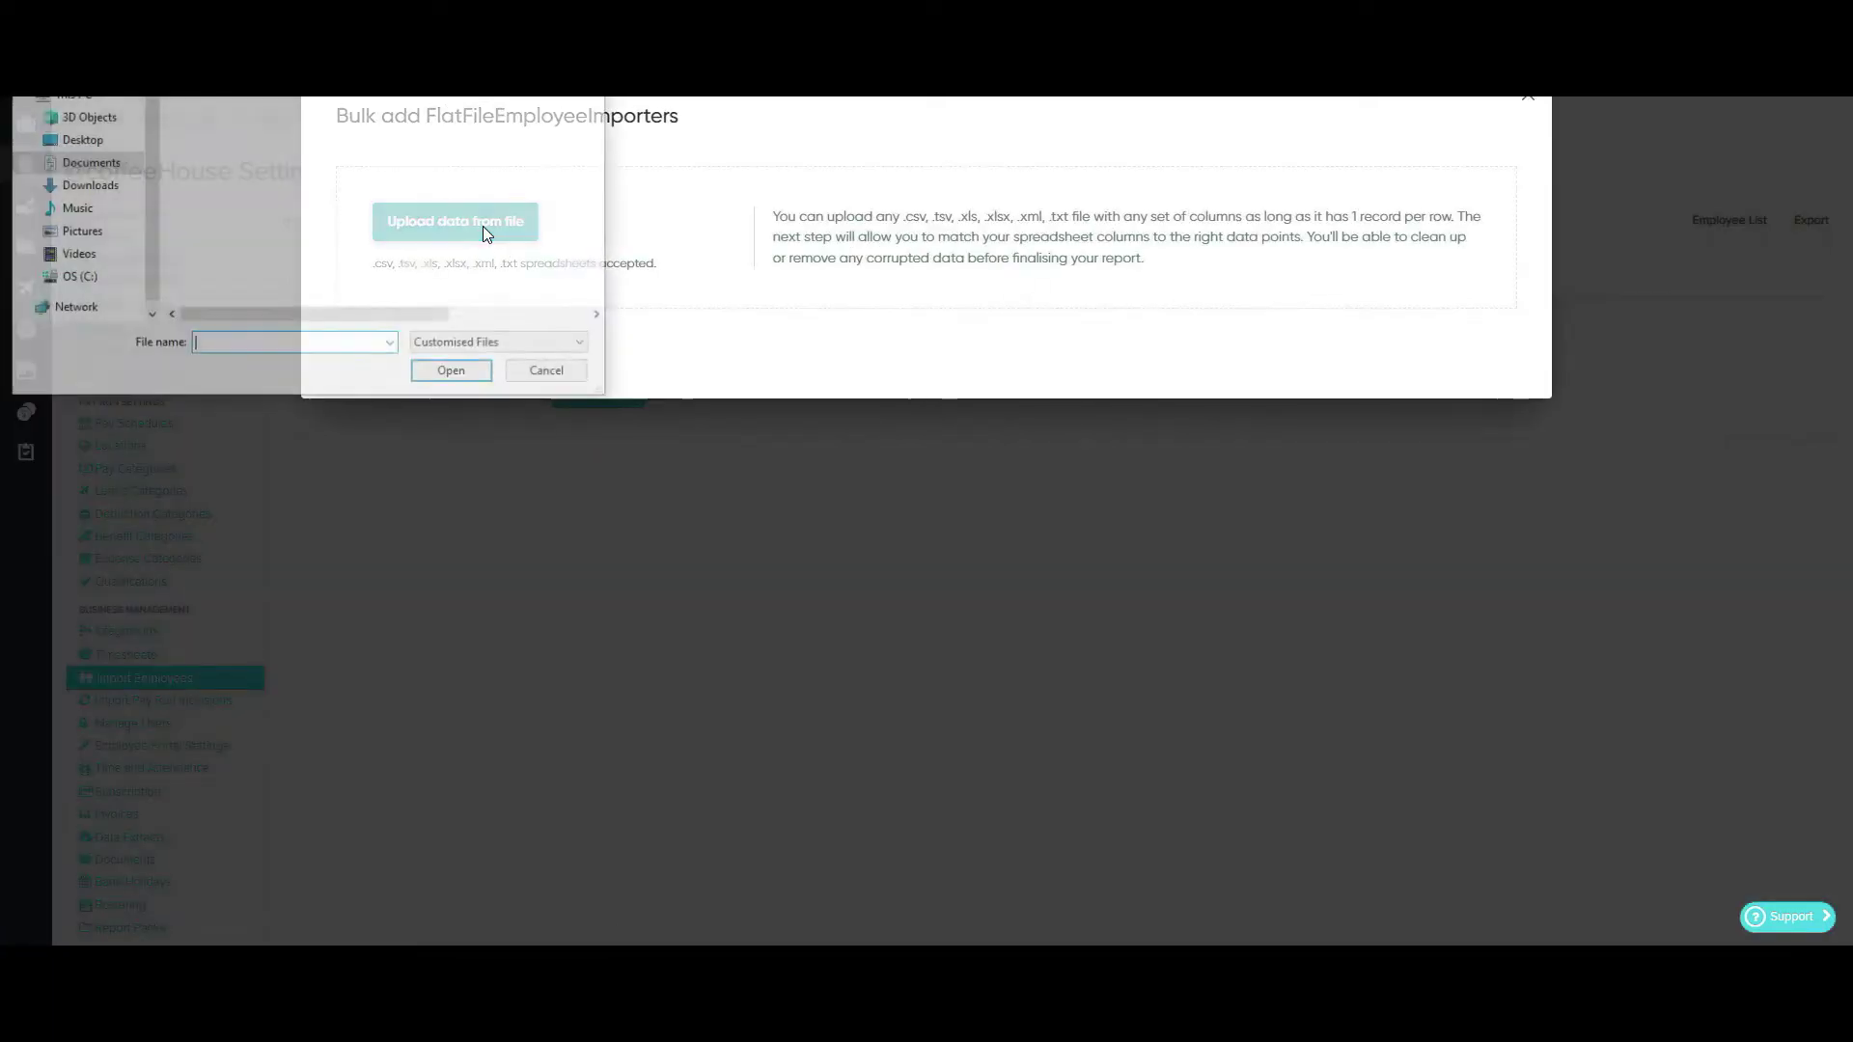
double_click(268, 97)
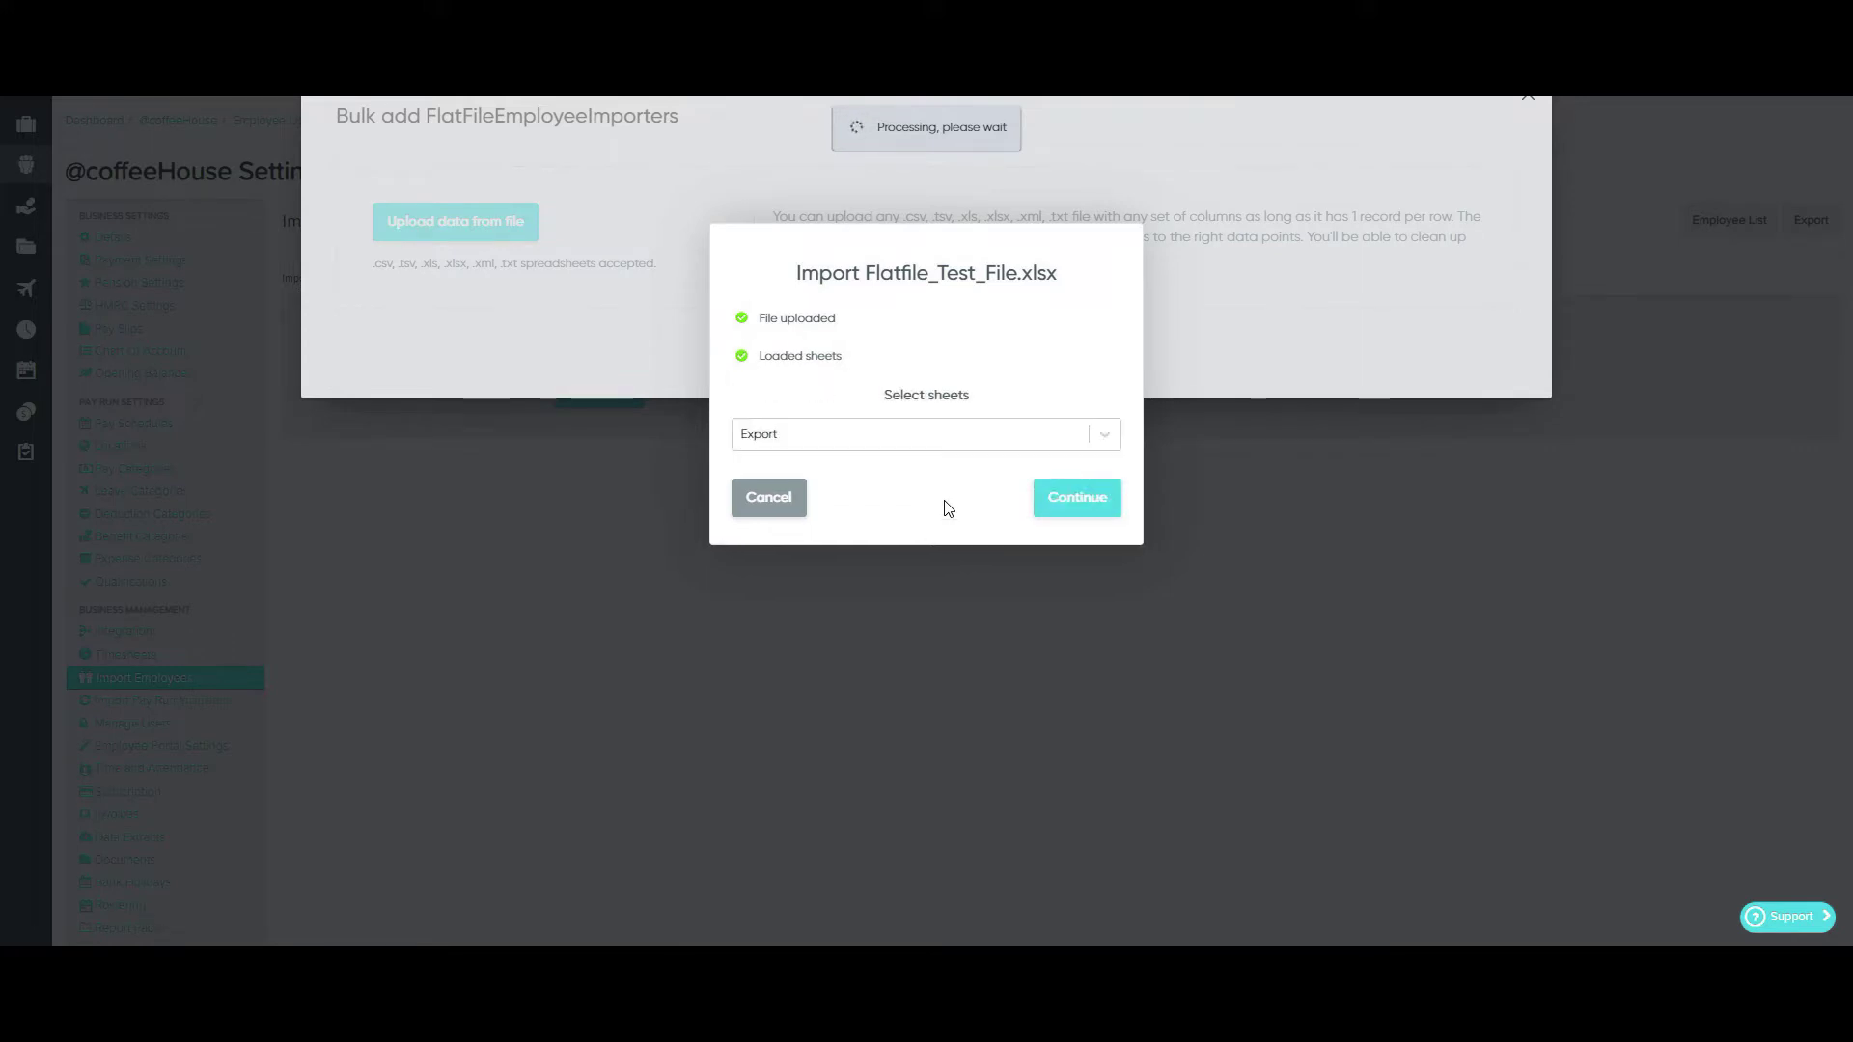
click(1048, 498)
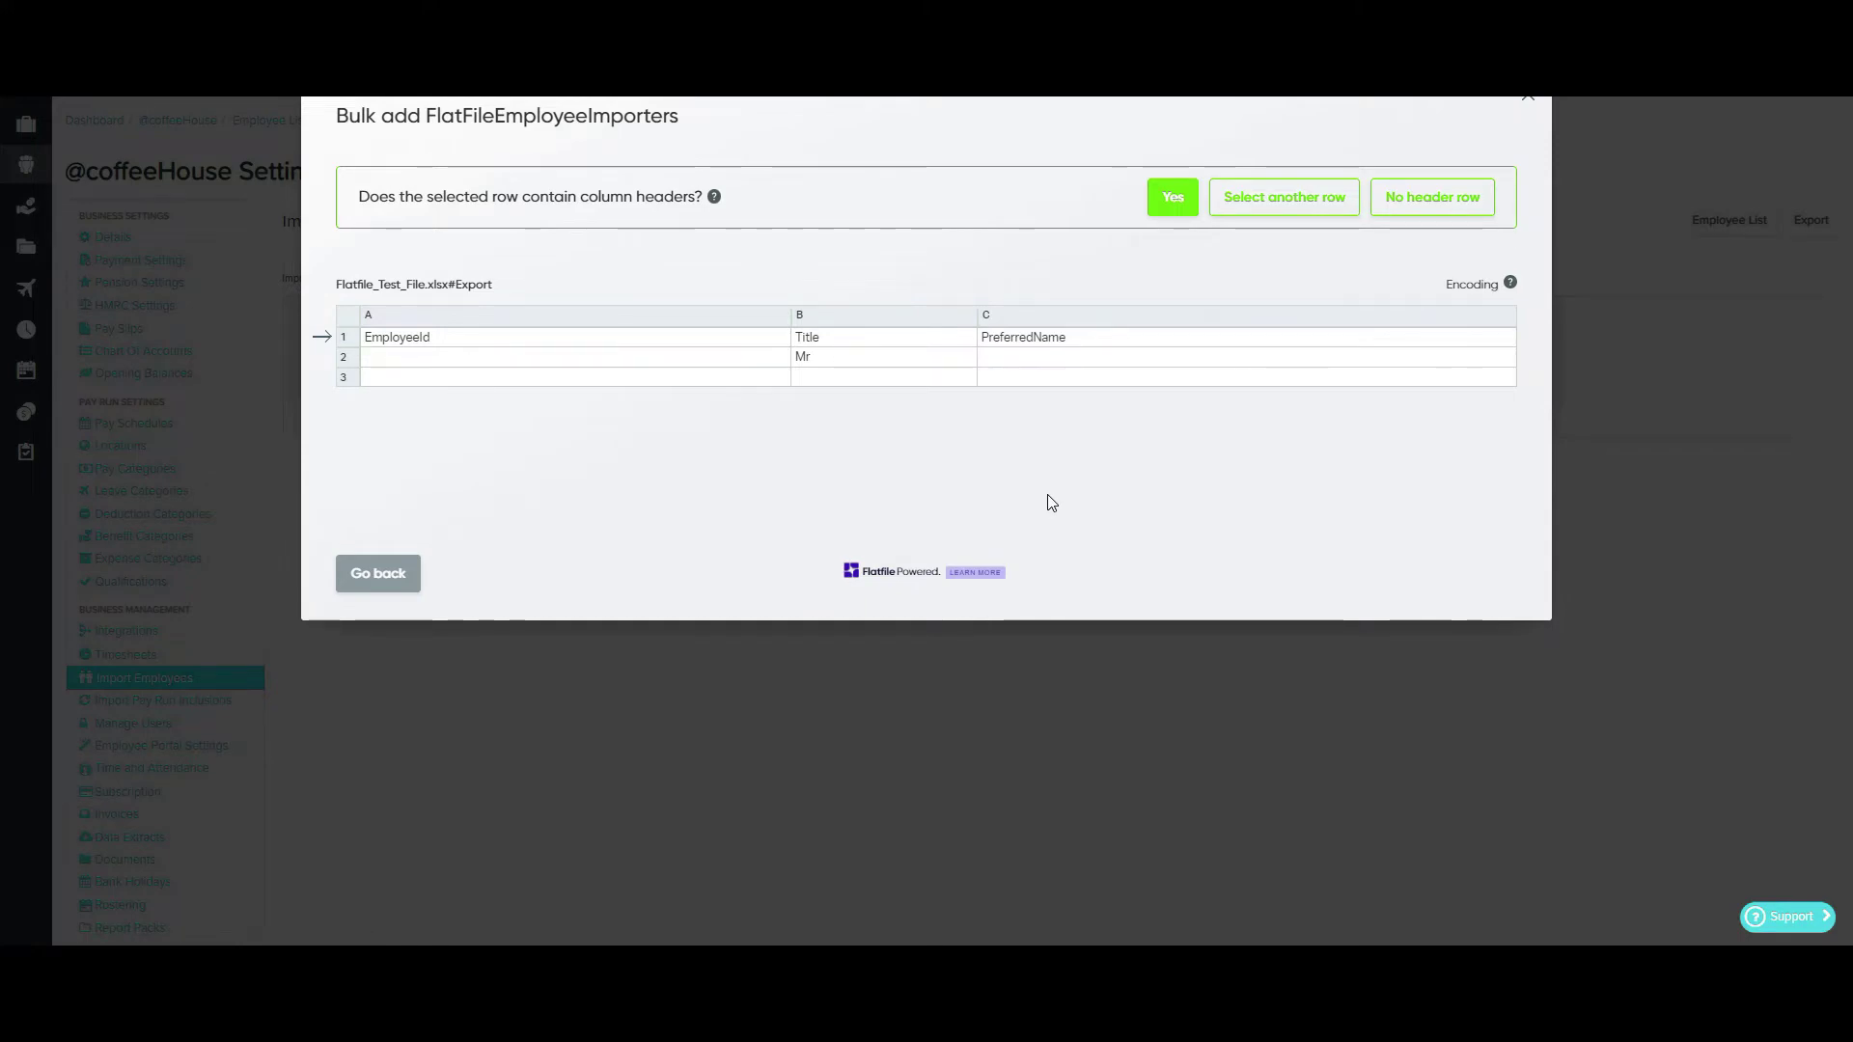
click(1173, 205)
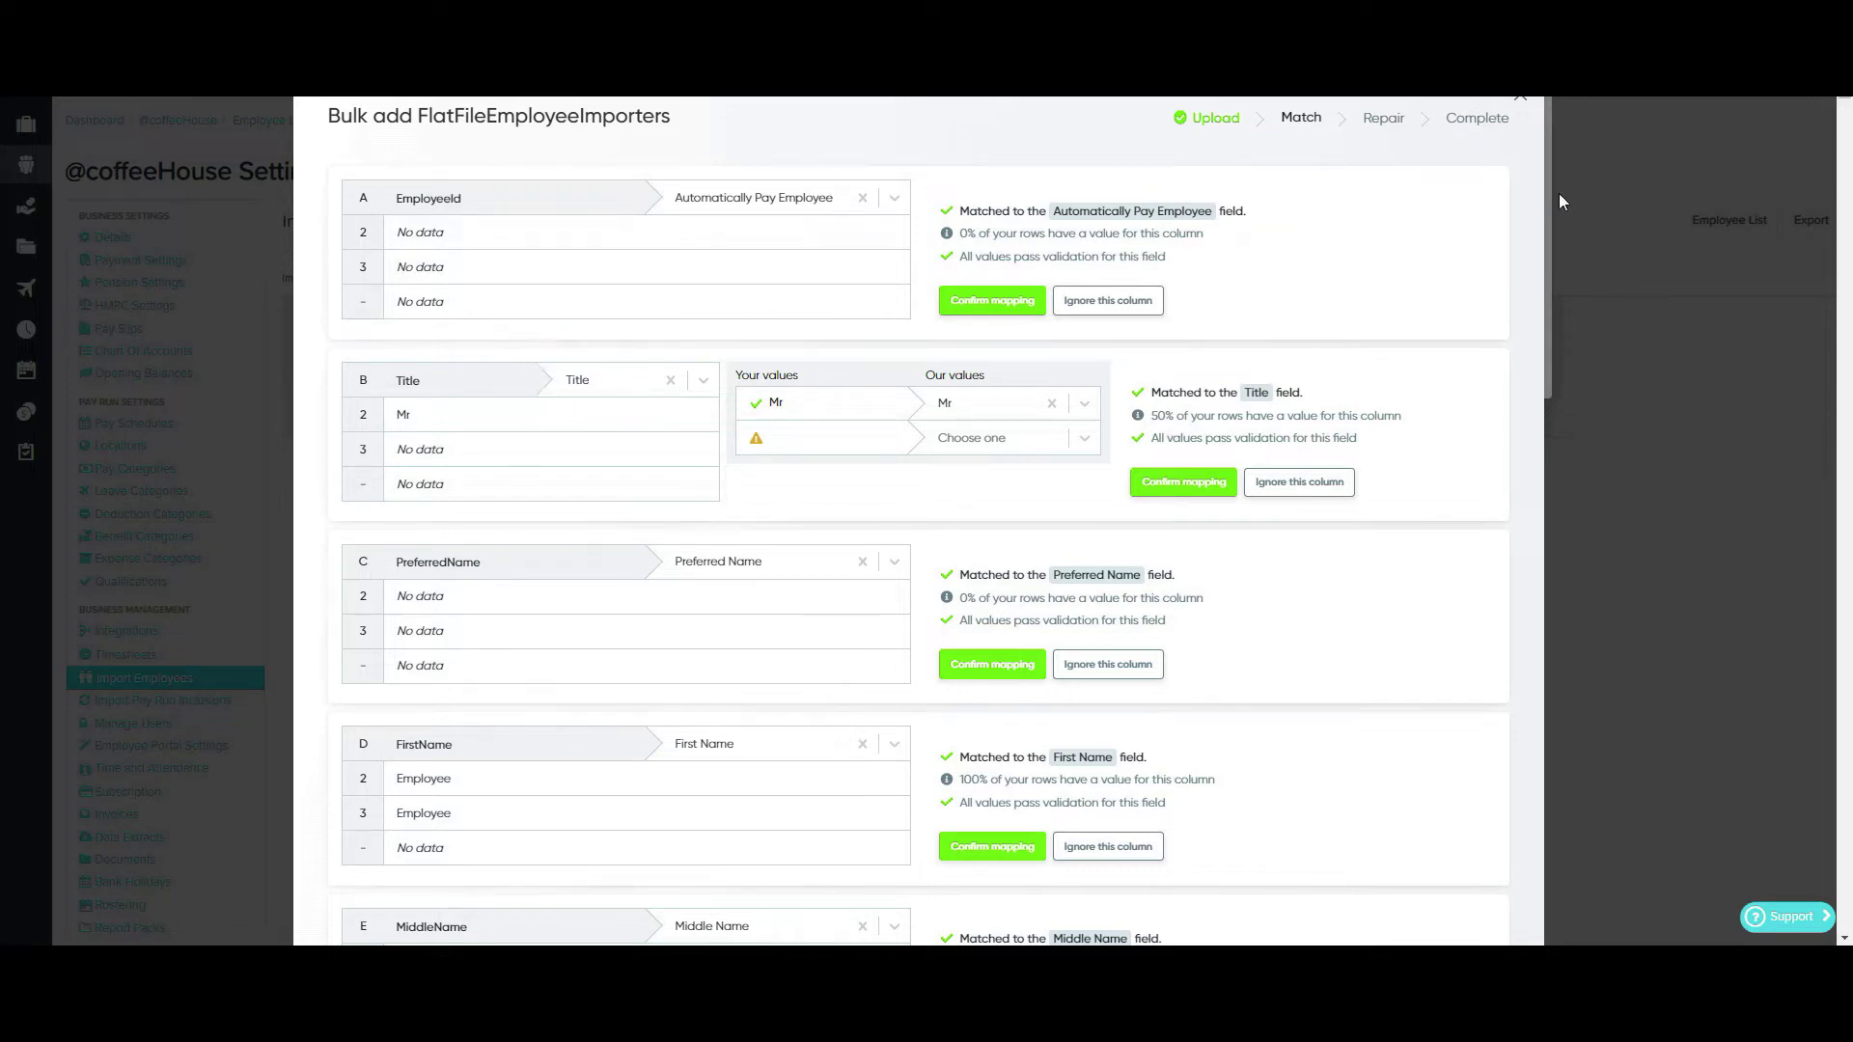
Step: Map the blank second Title value to Mrs and check mappings down to IsIR35Contractor
scroll(1549, 193, down, 3)
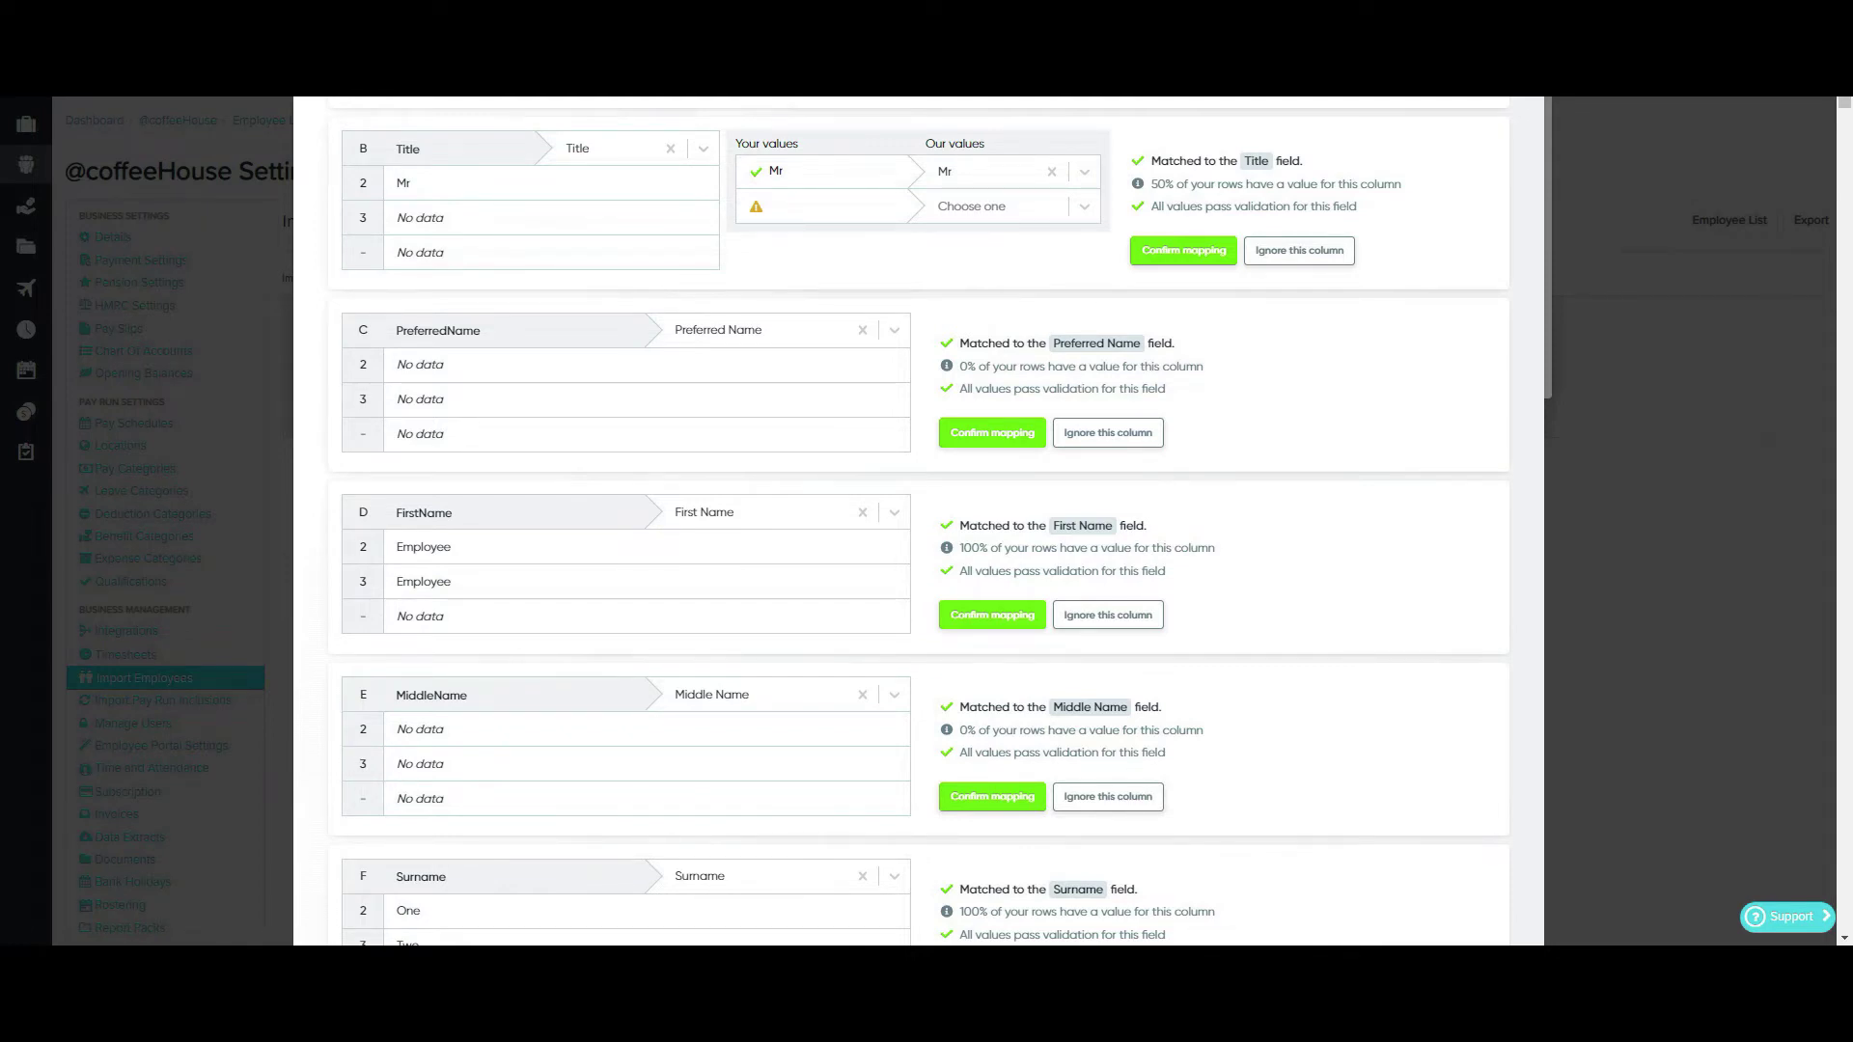
click(699, 151)
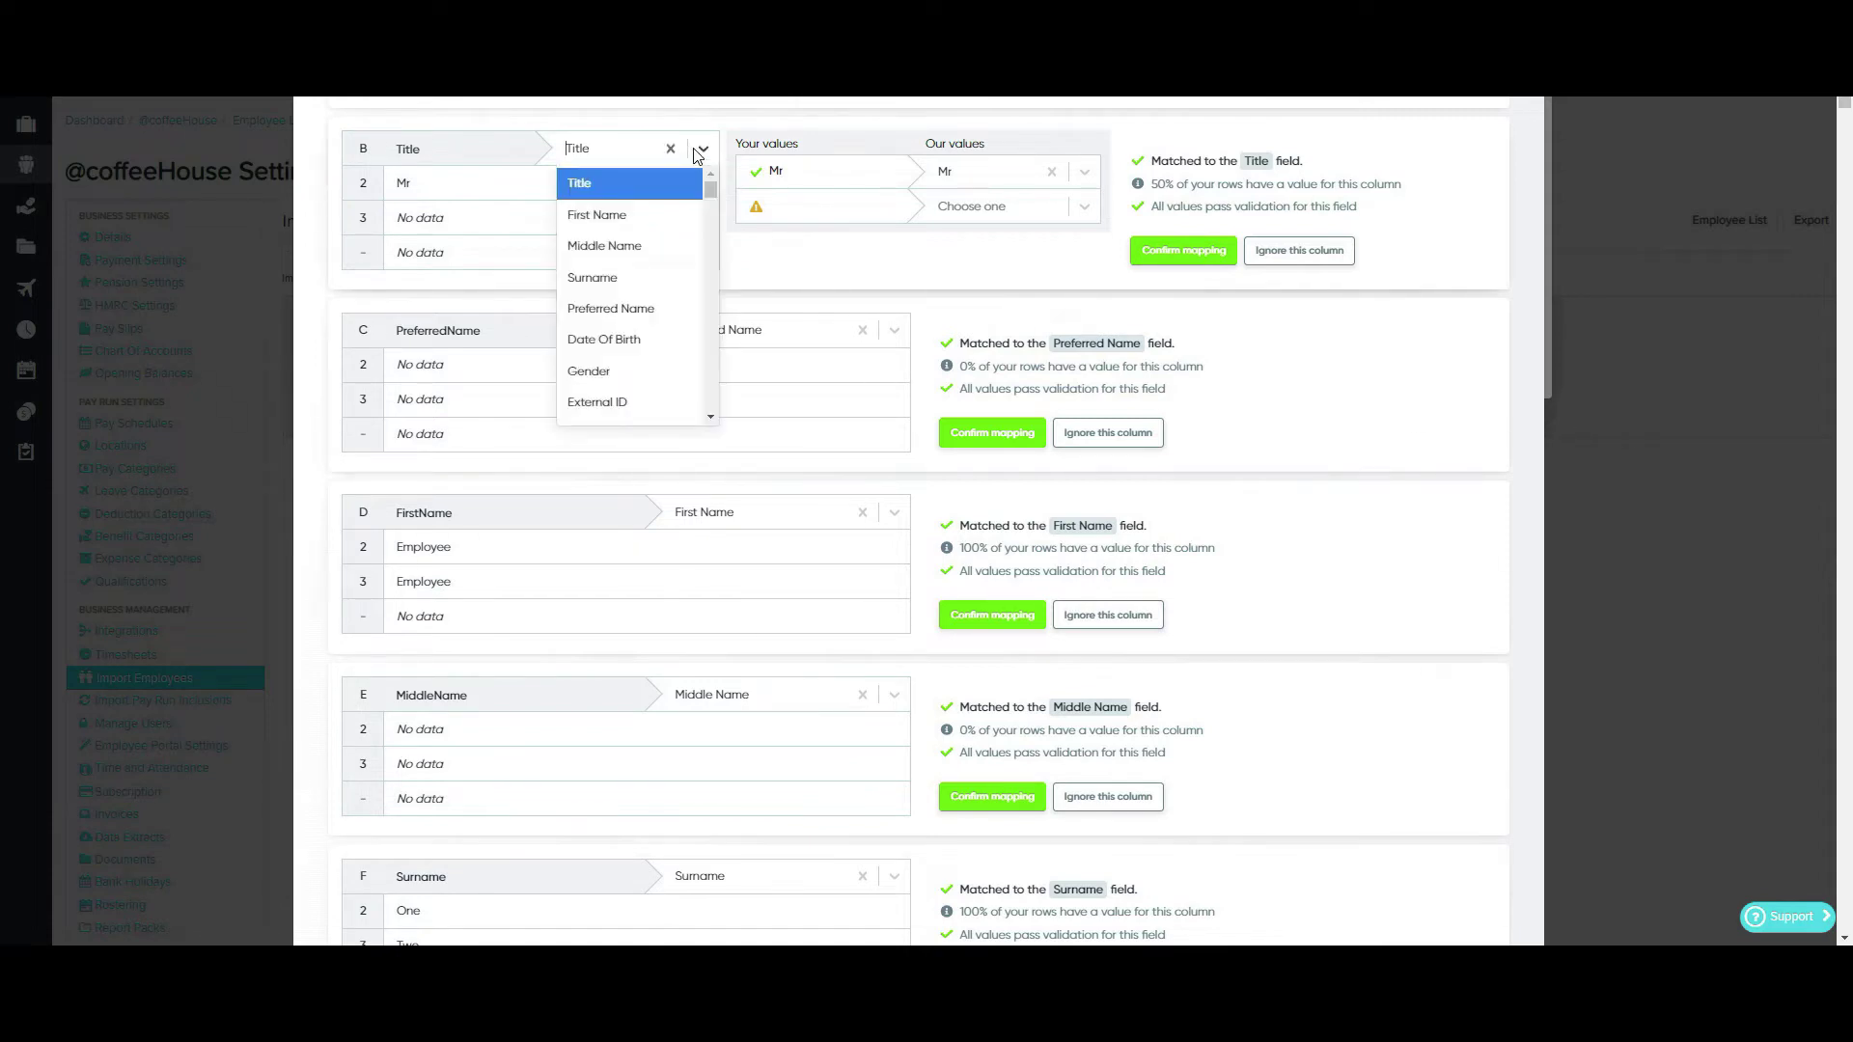
click(606, 183)
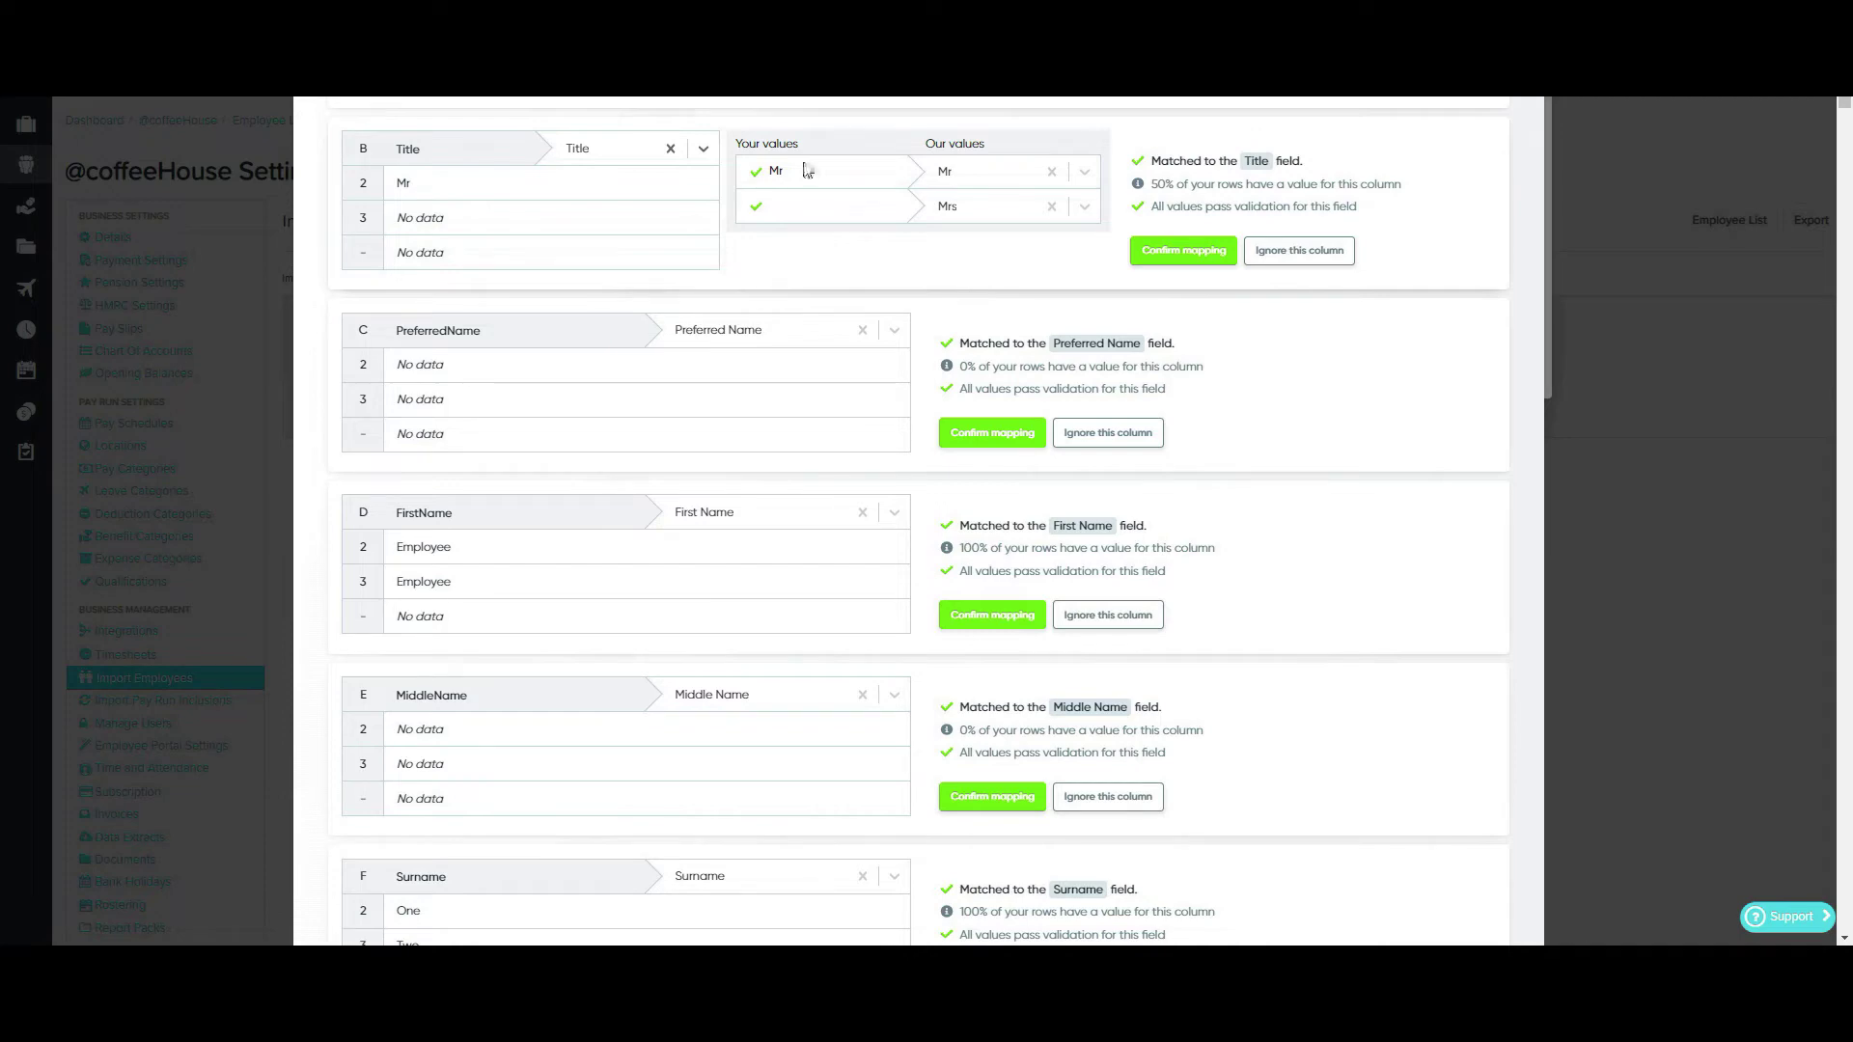
drag(1843, 103, 1843, 917)
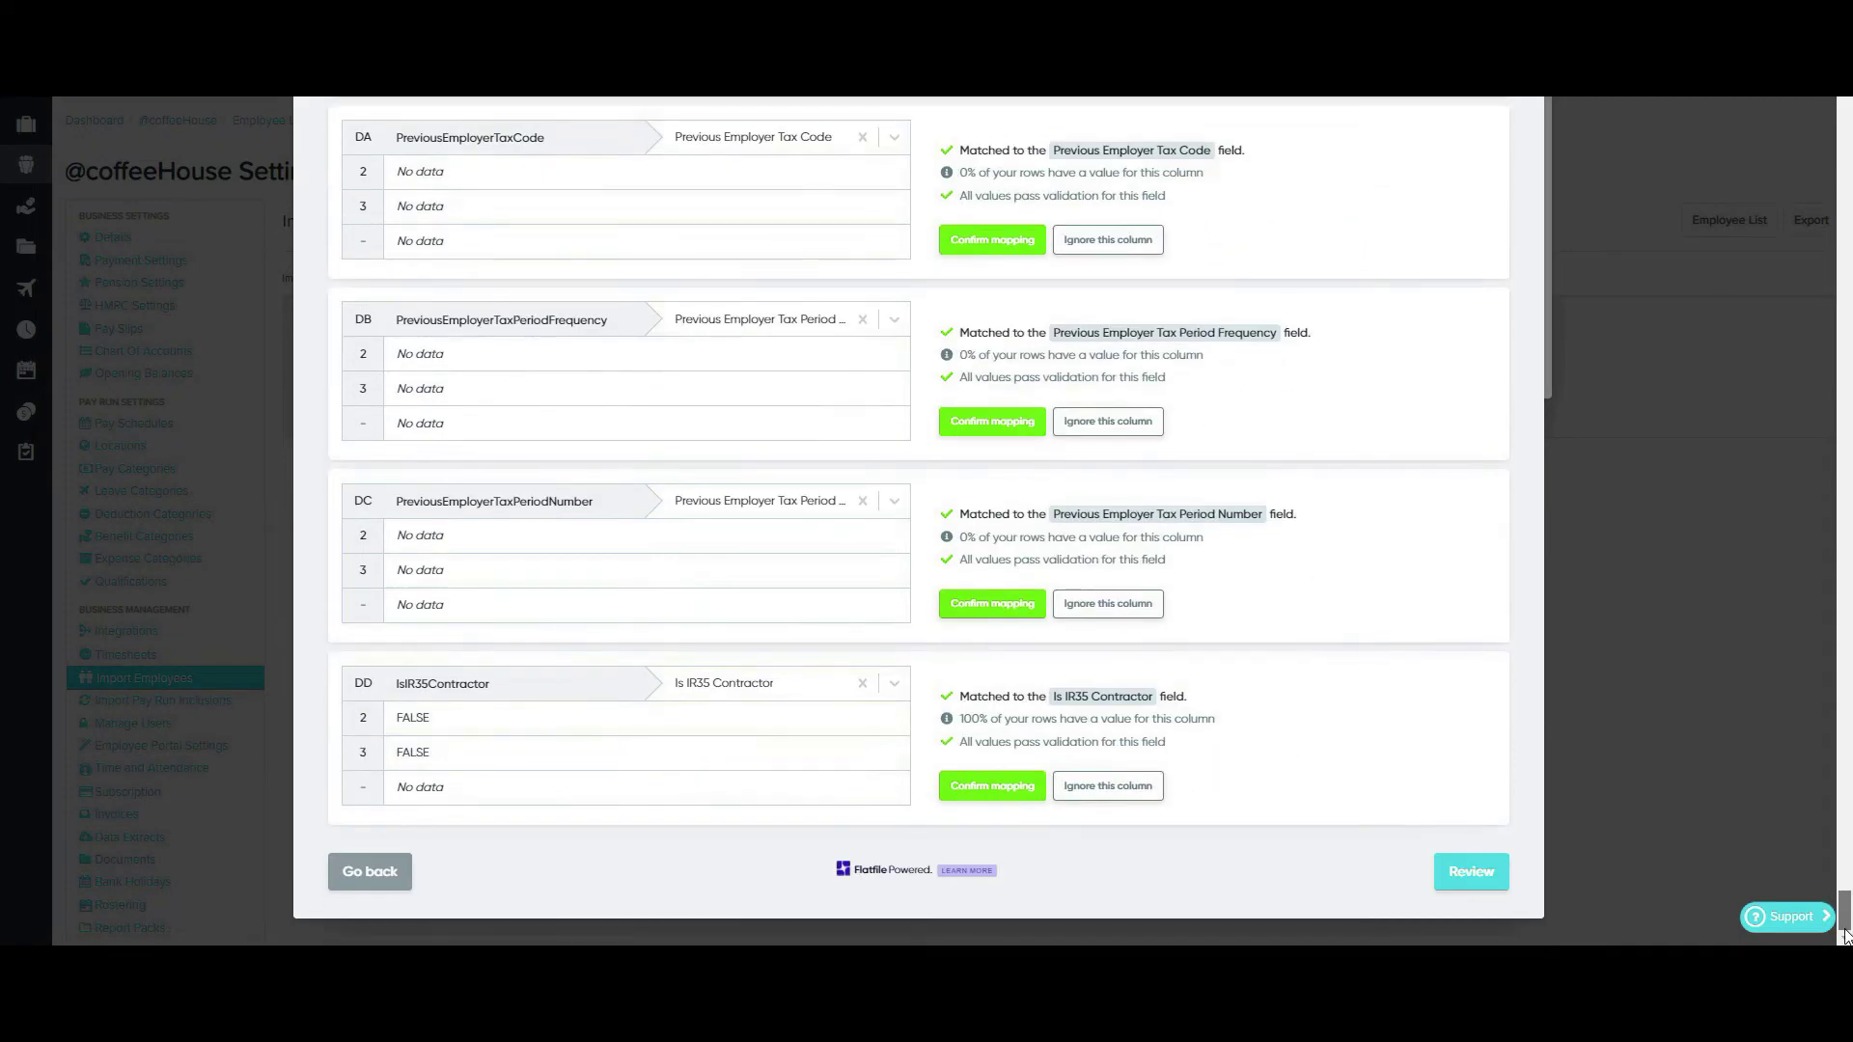
Step: Advance to Review and inspect both employee rows, toggling the problem-rows filter on and off
click(1469, 871)
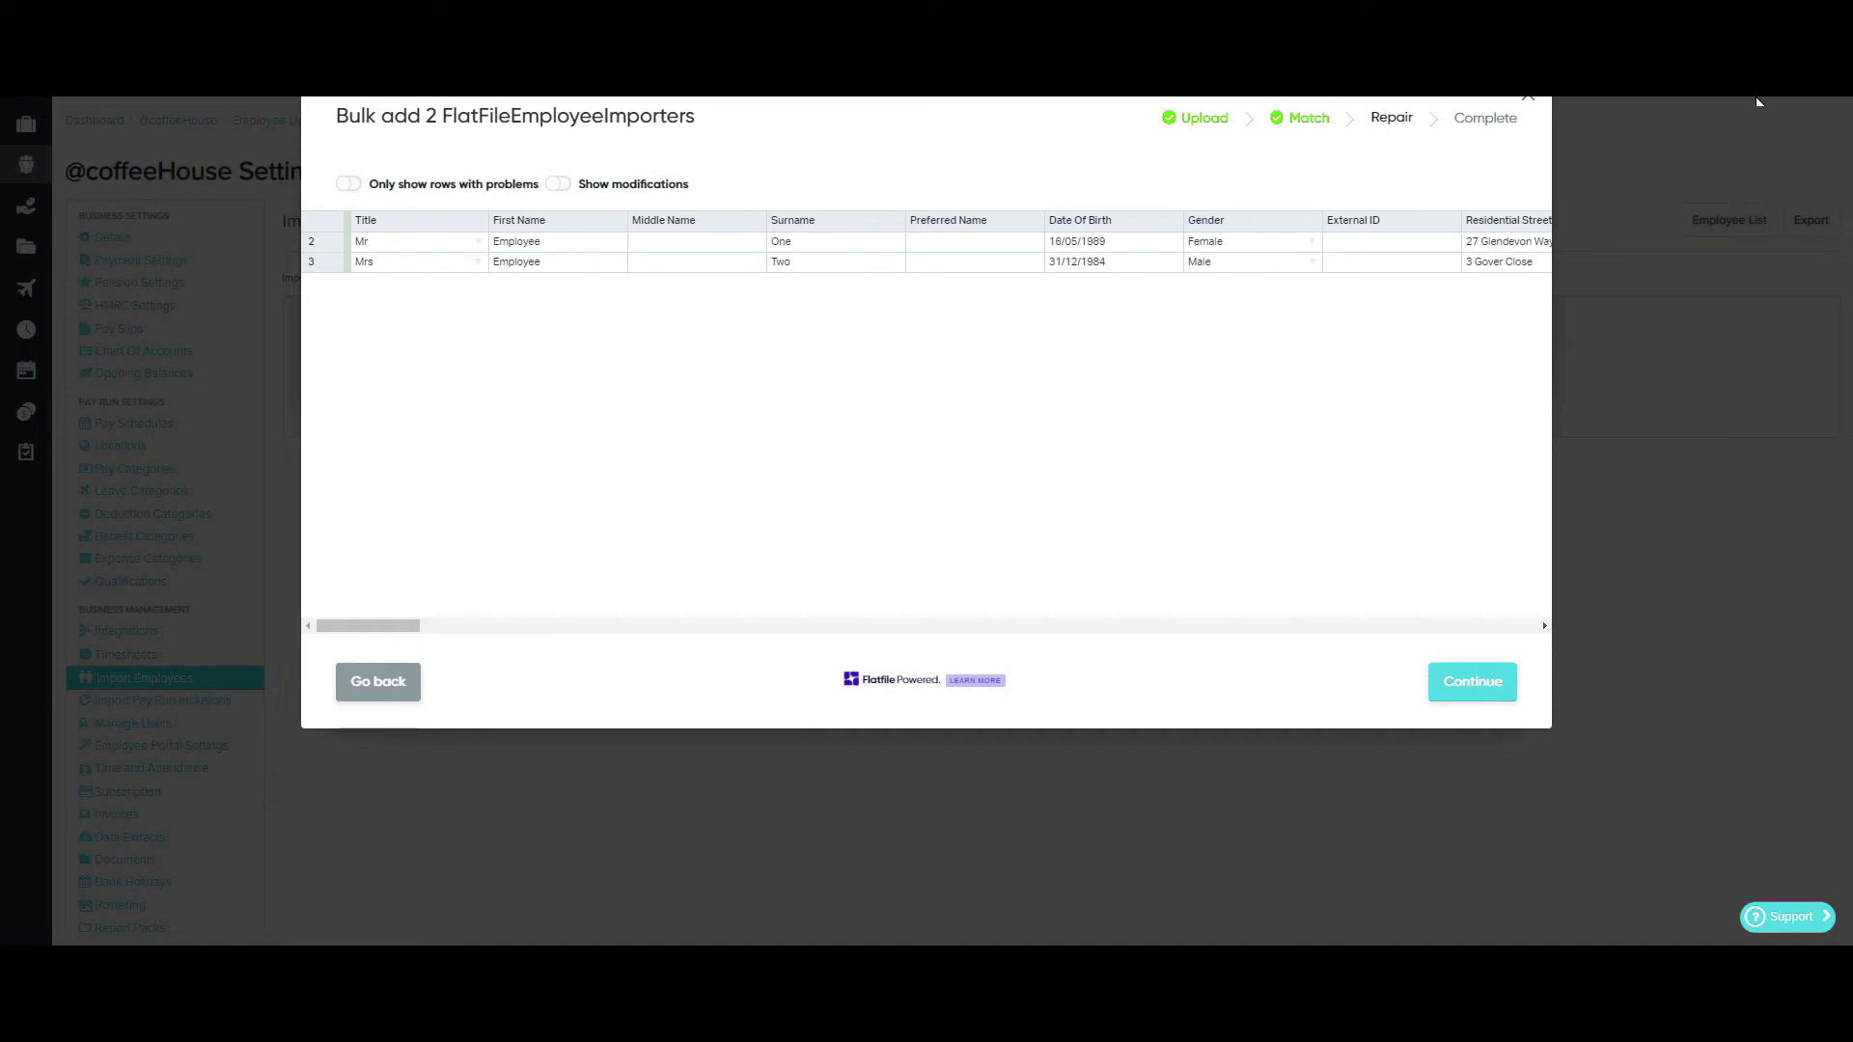
click(348, 185)
click(557, 184)
drag(415, 628, 852, 718)
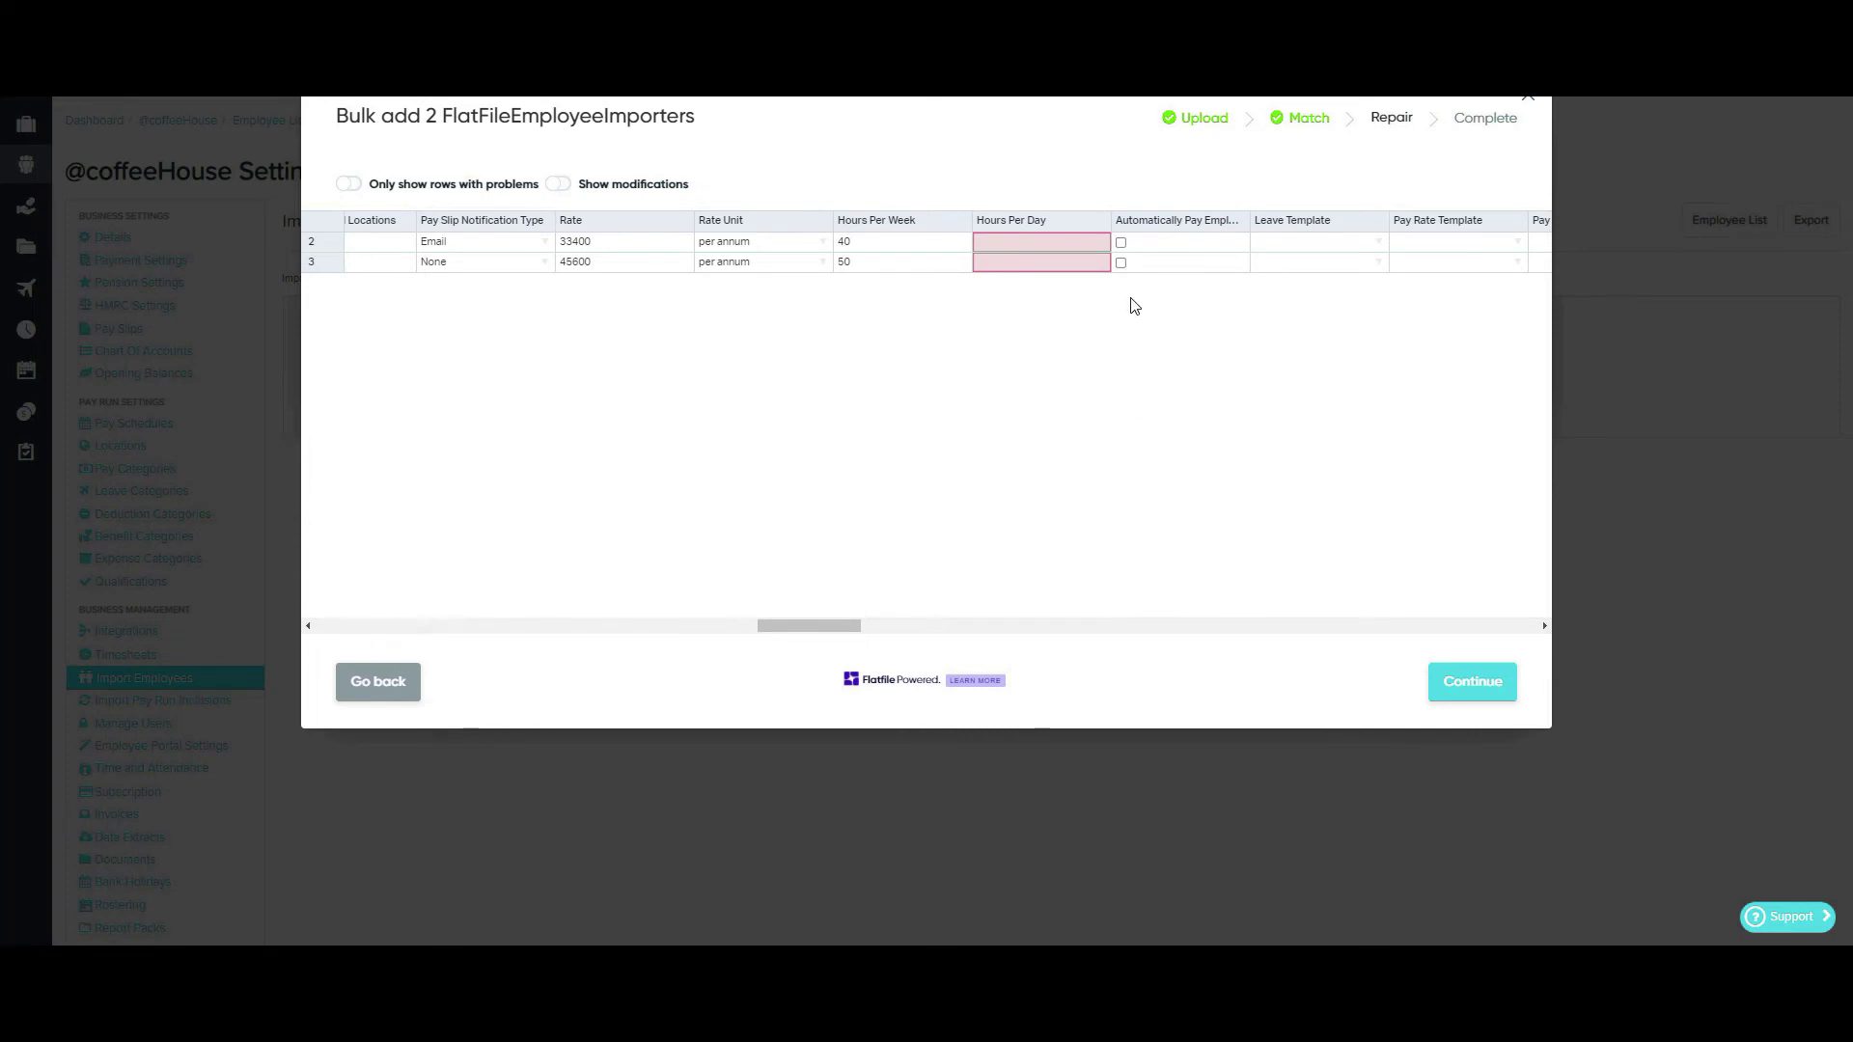
Step: Enter Hours Per Day of 8 for the first employee and 7.5 for the second
click(1105, 242)
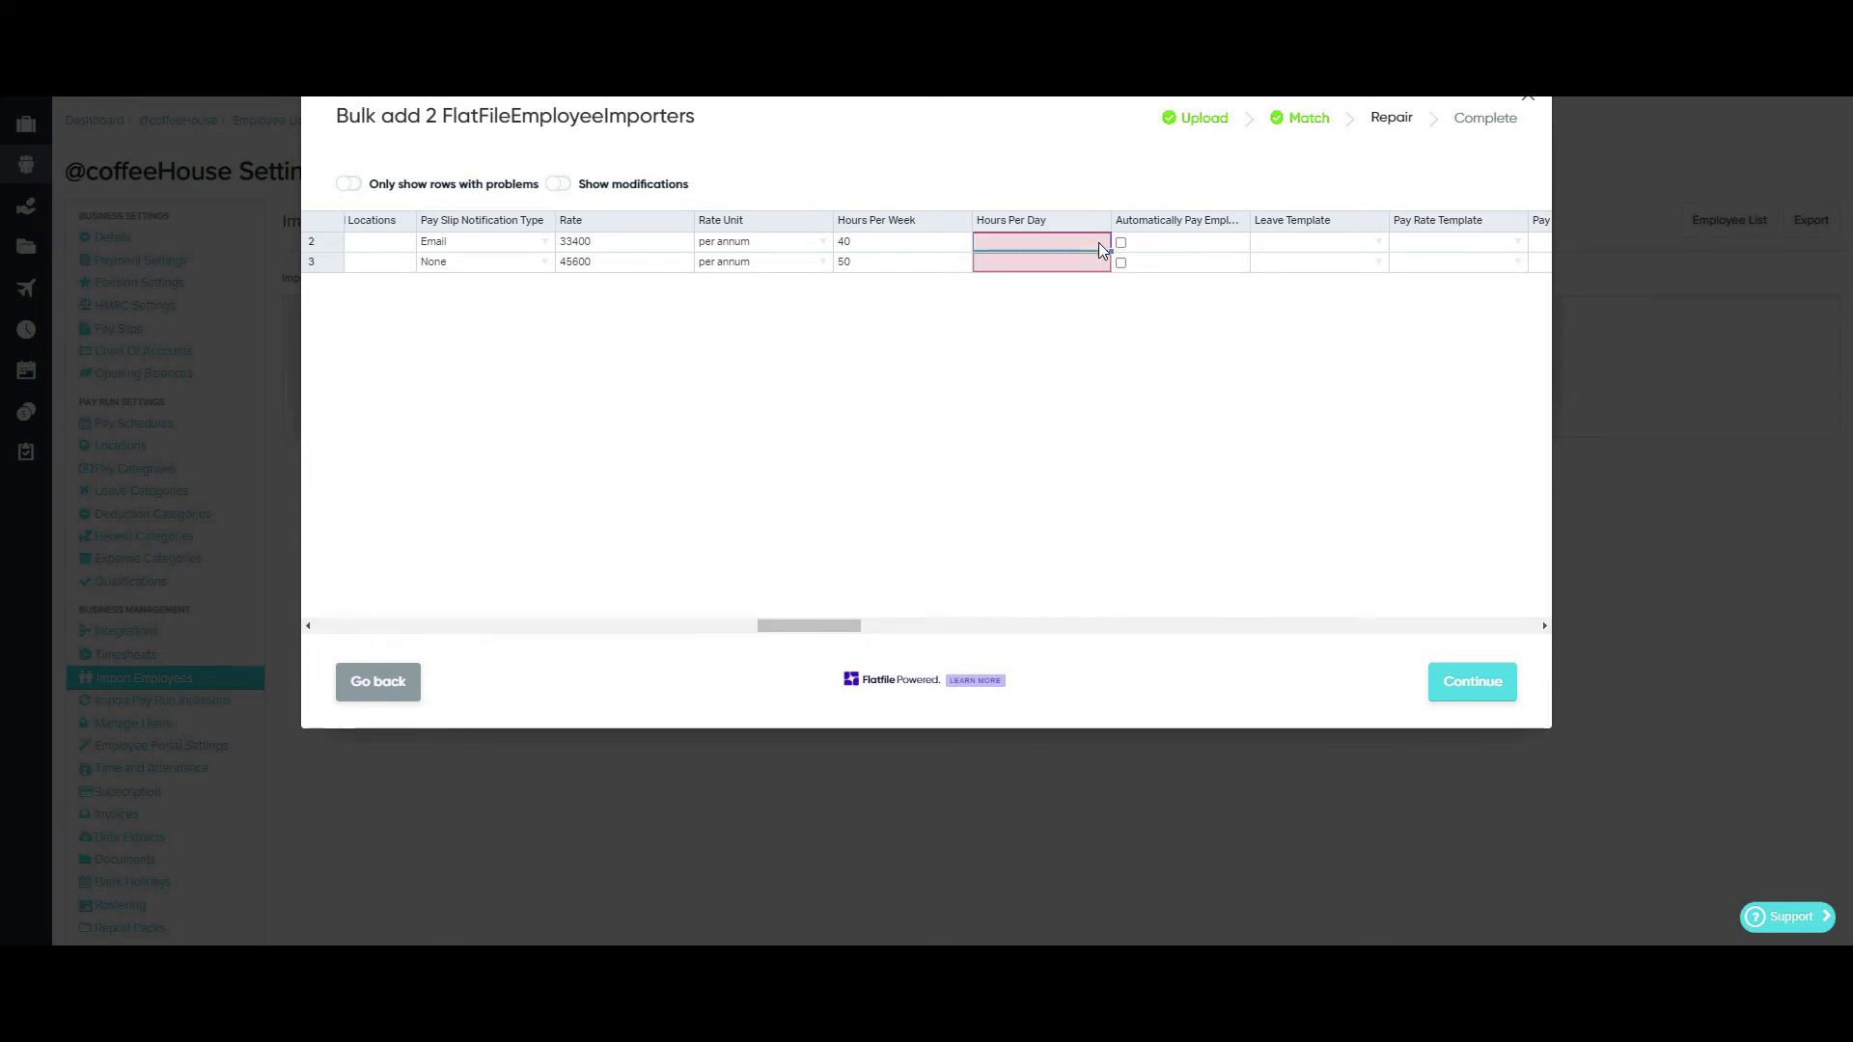
text(8)
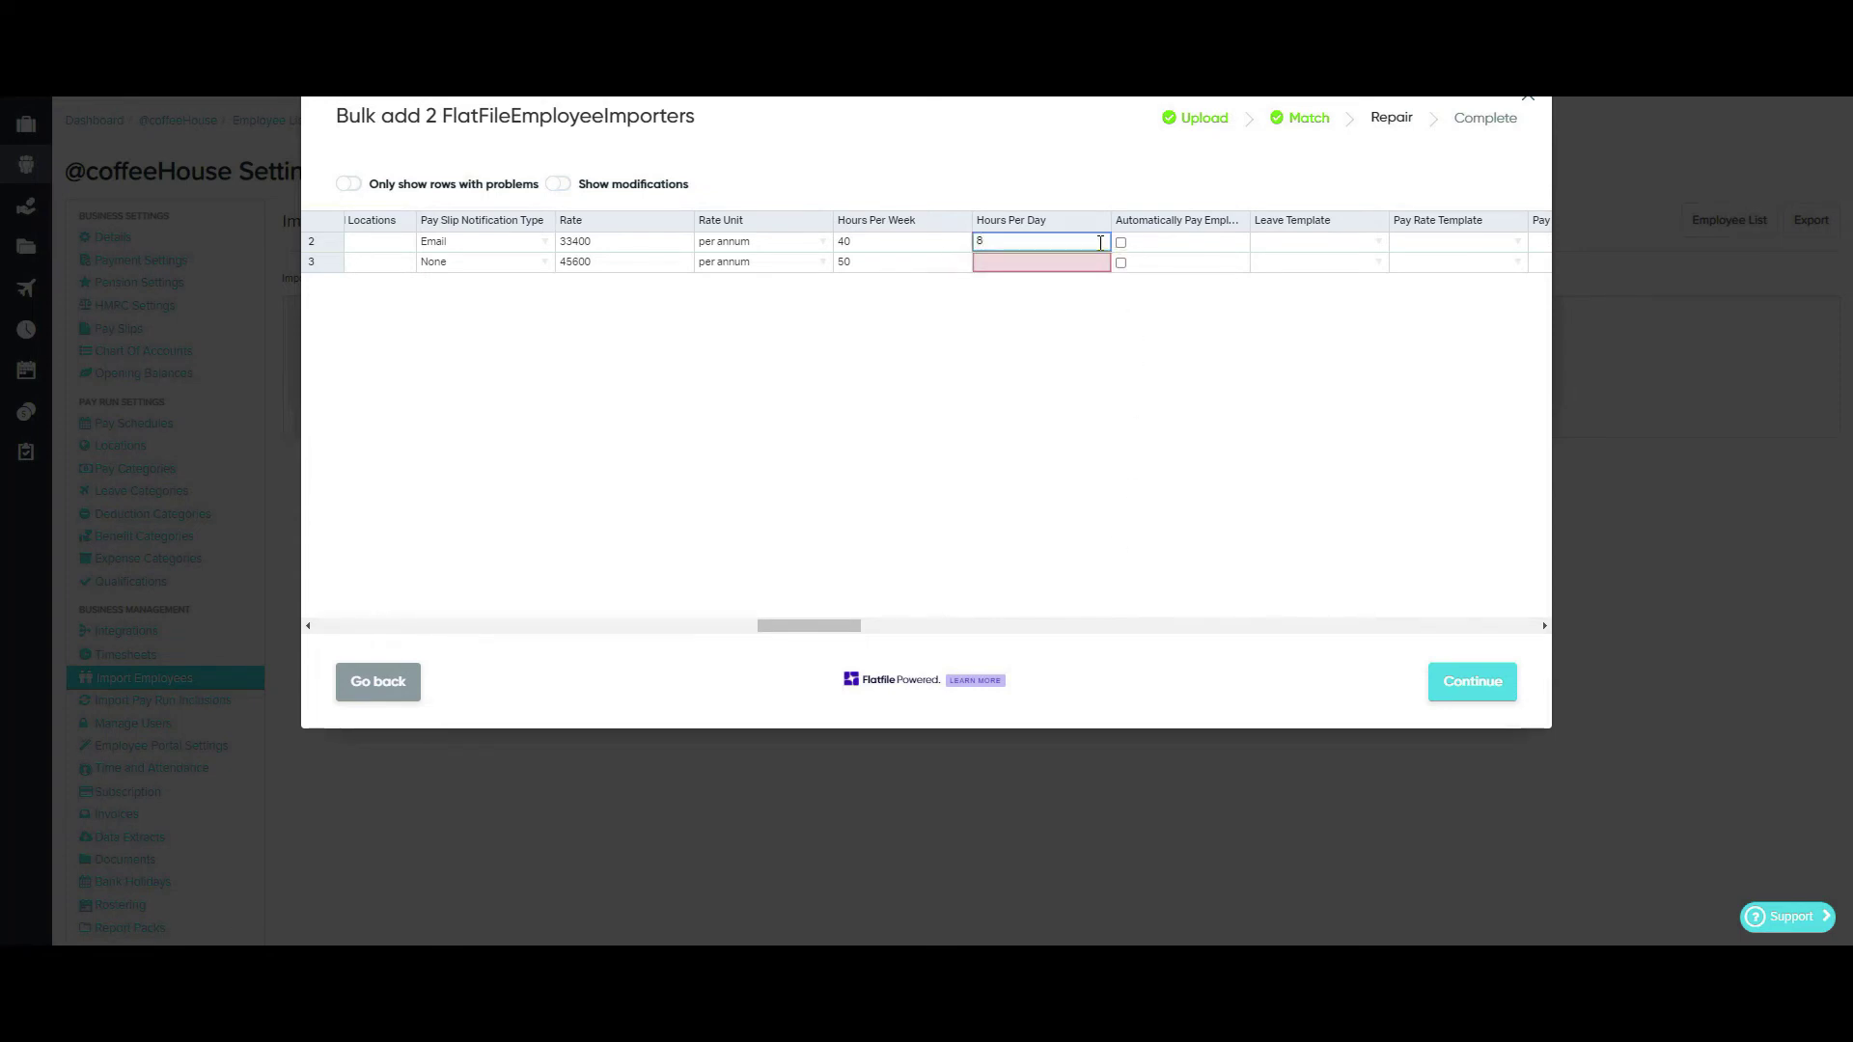
click(1088, 264)
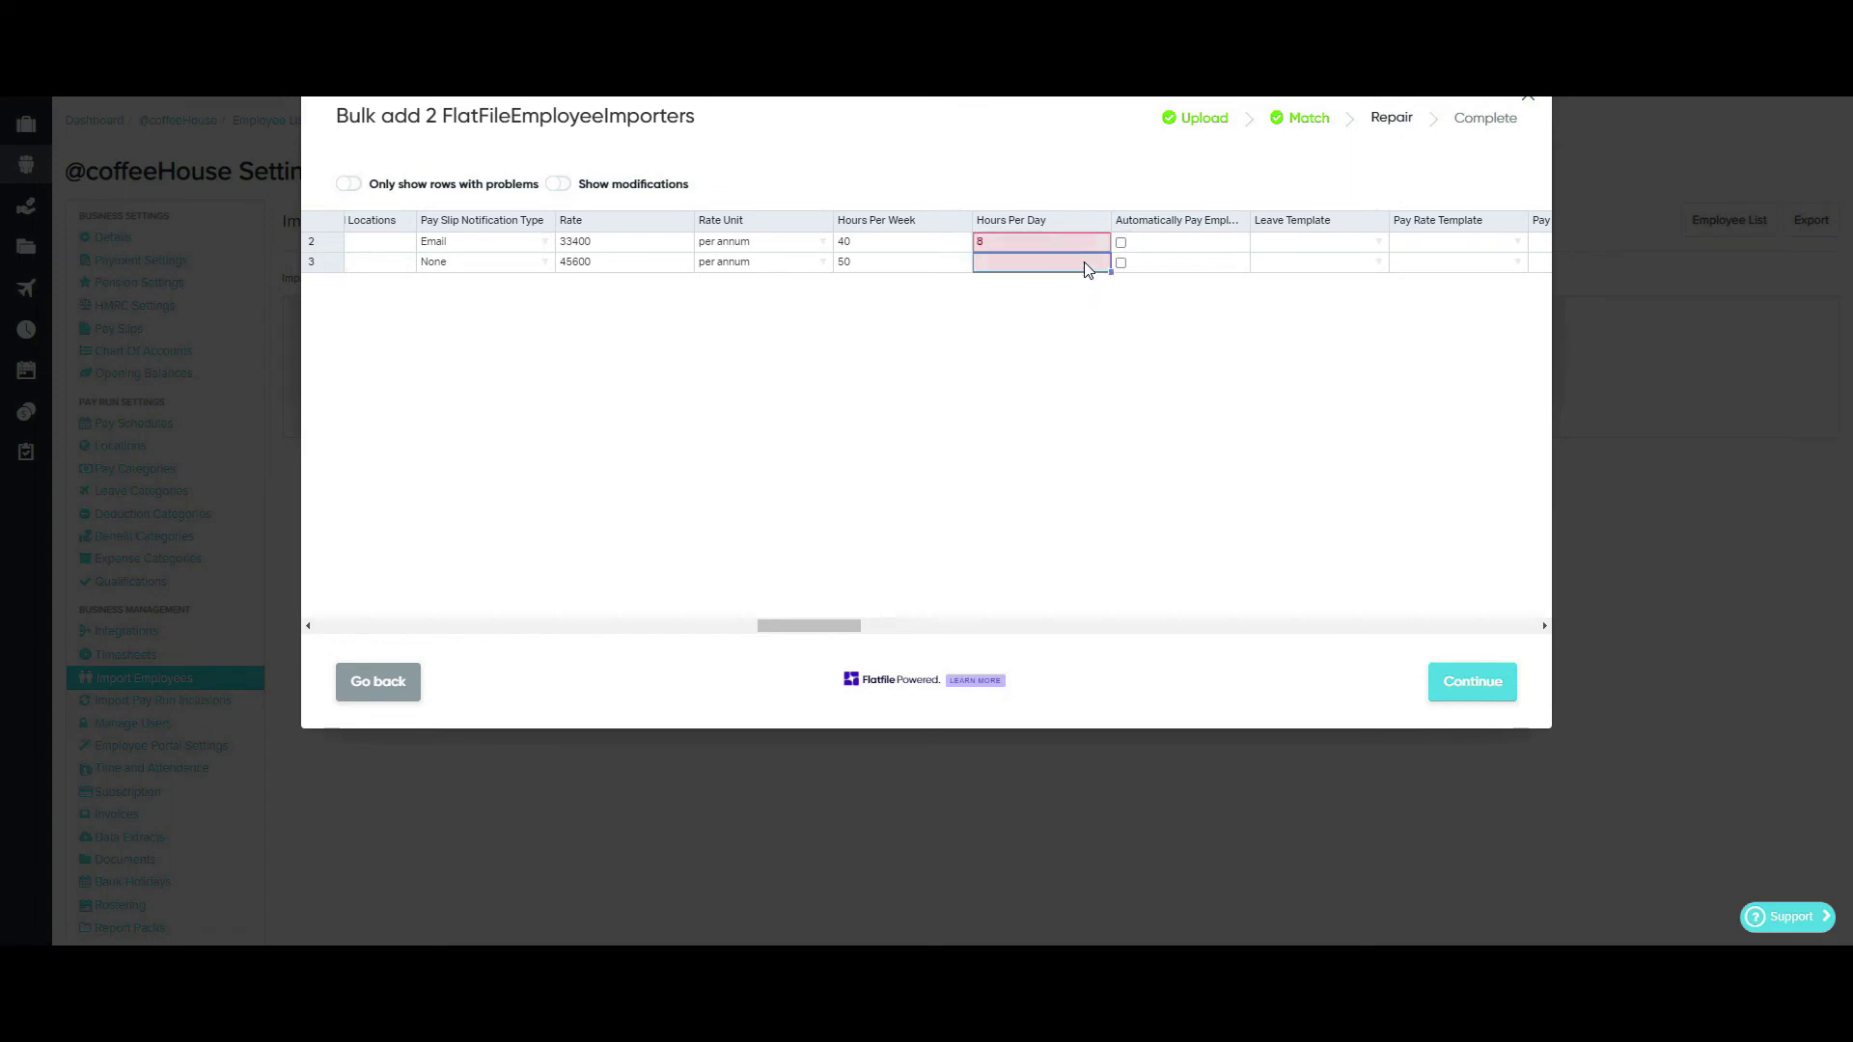
text(7)
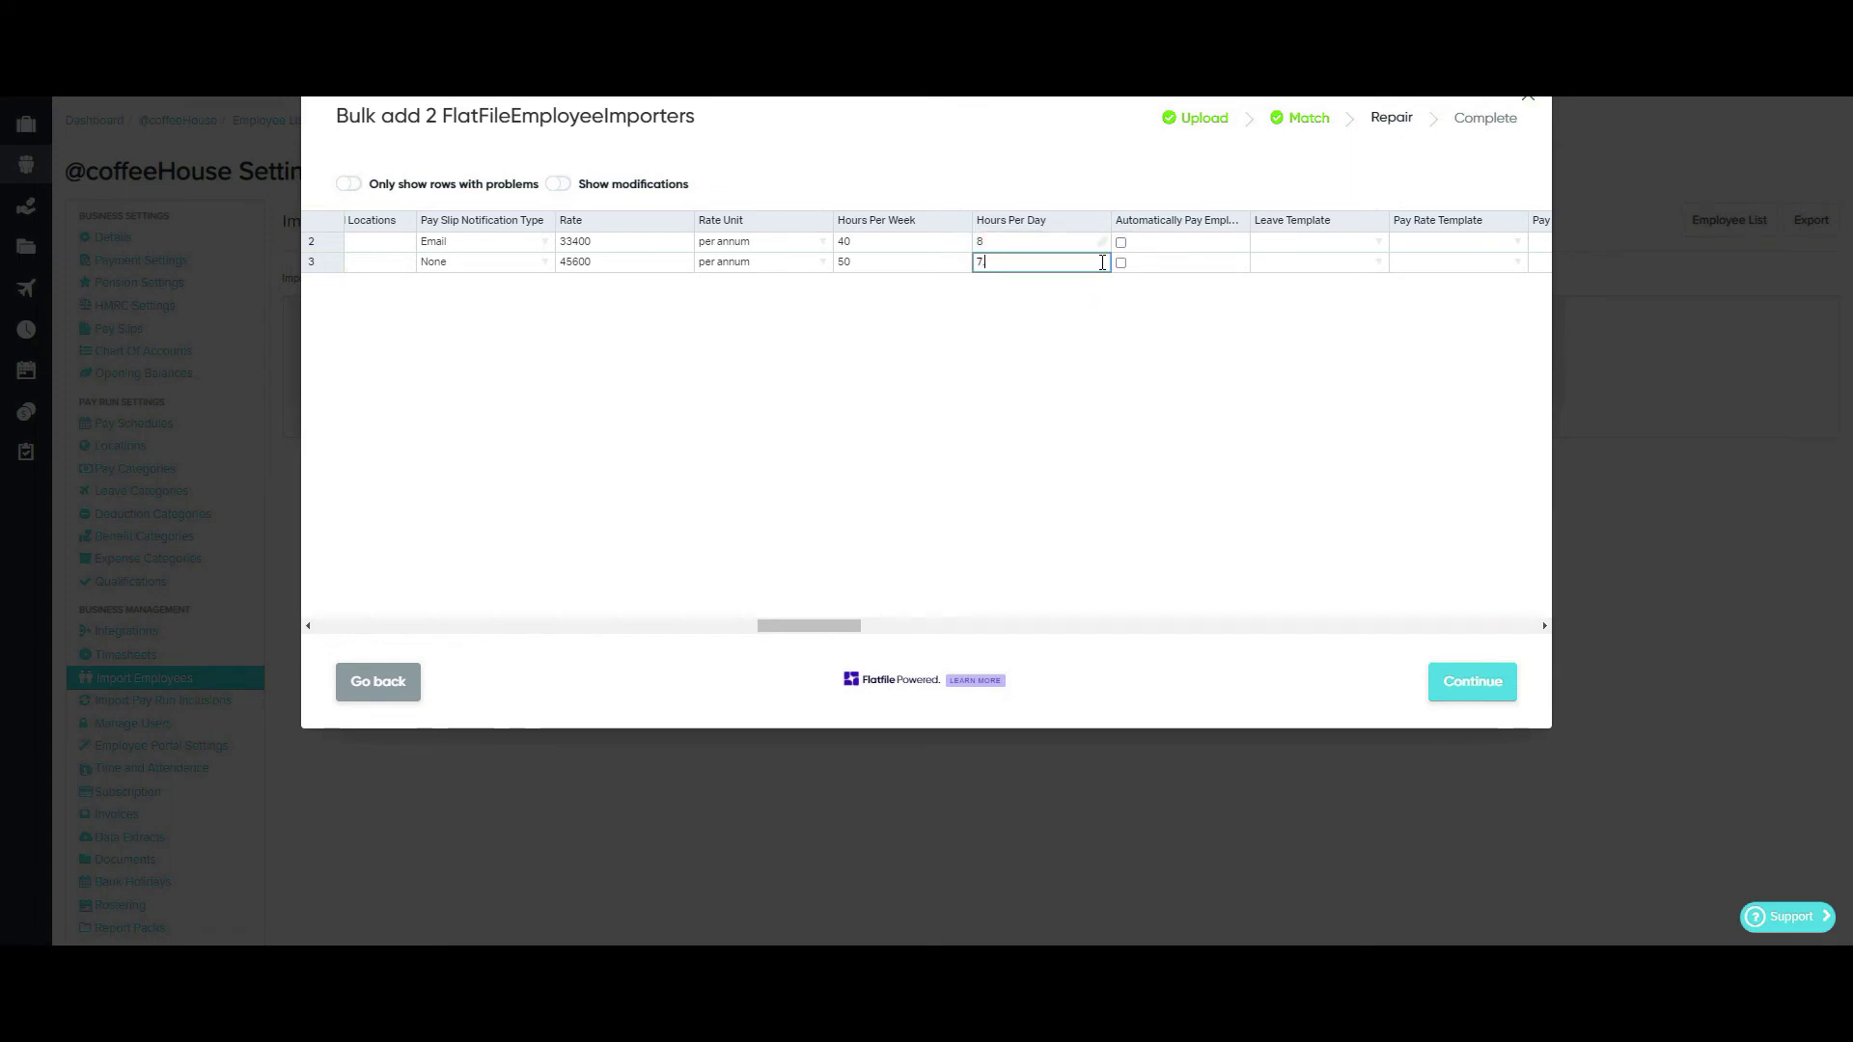
text(.5)
drag(808, 625, 1017, 678)
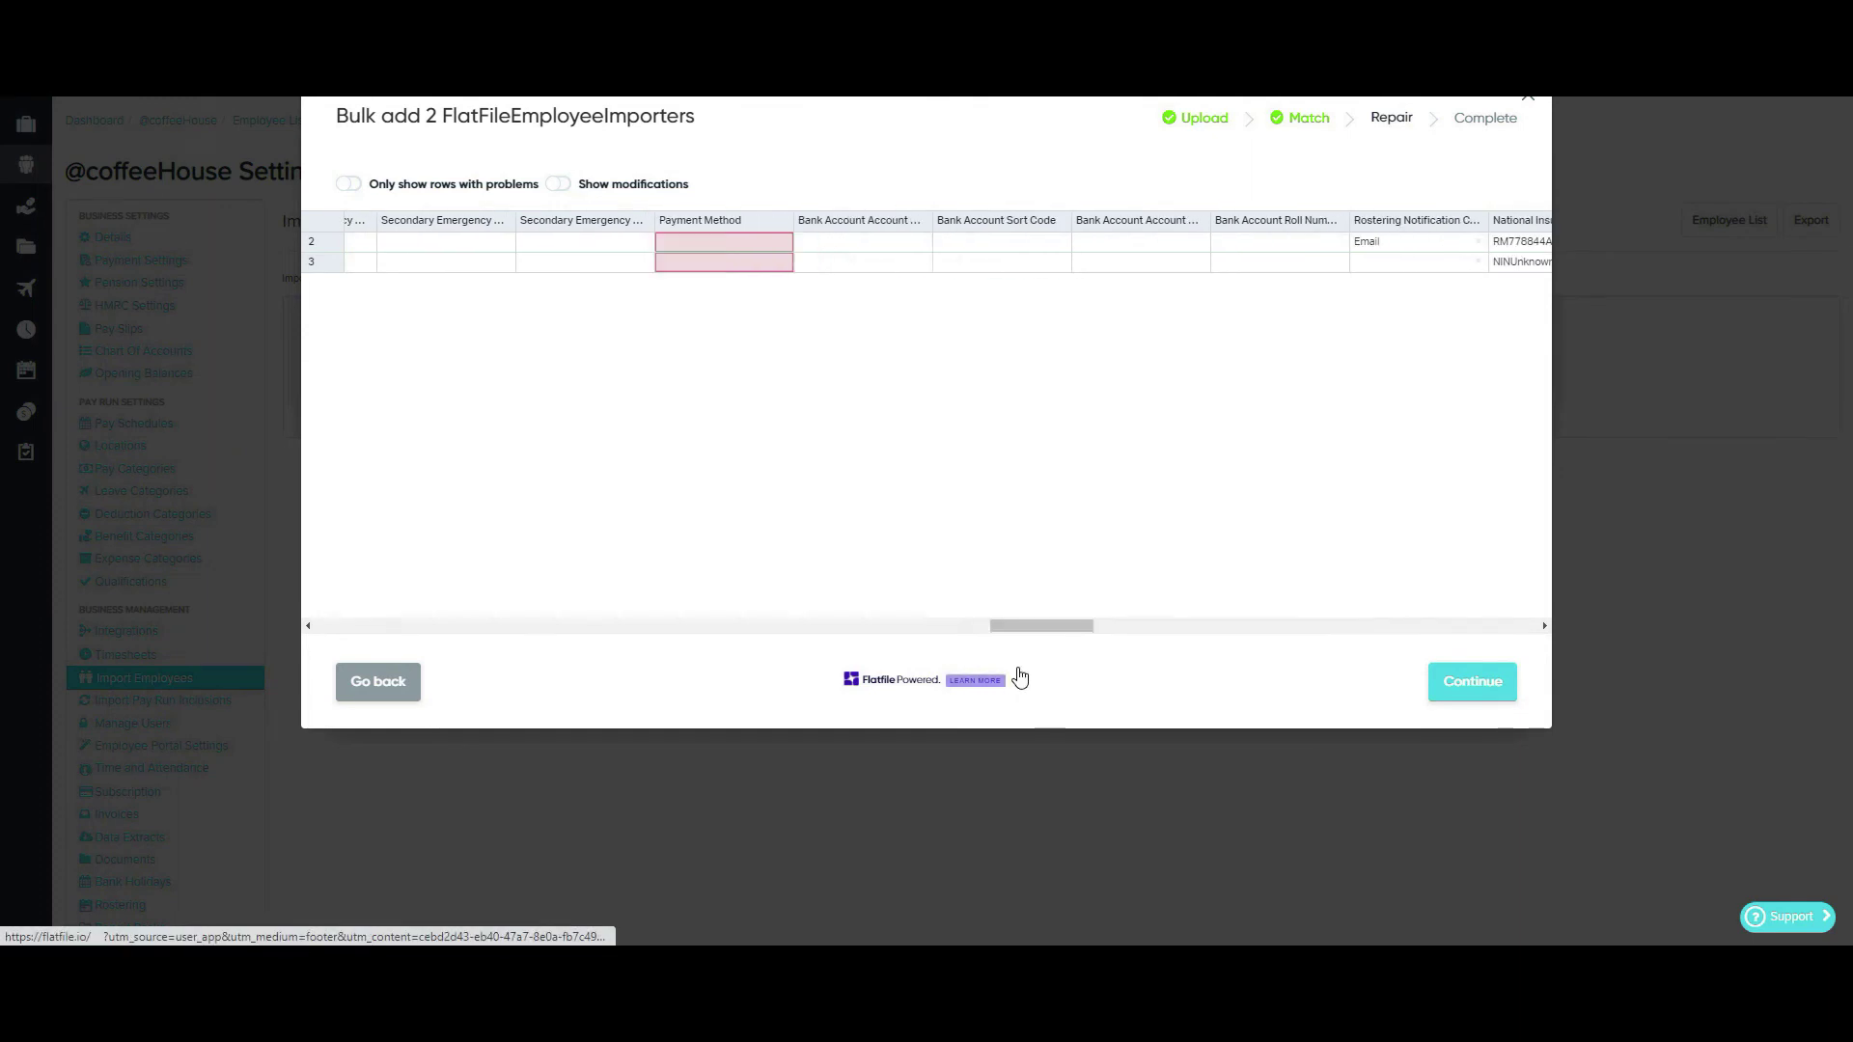
double_click(780, 240)
Step: Set both employees' Payment Method to Cash/Cheque
click(739, 283)
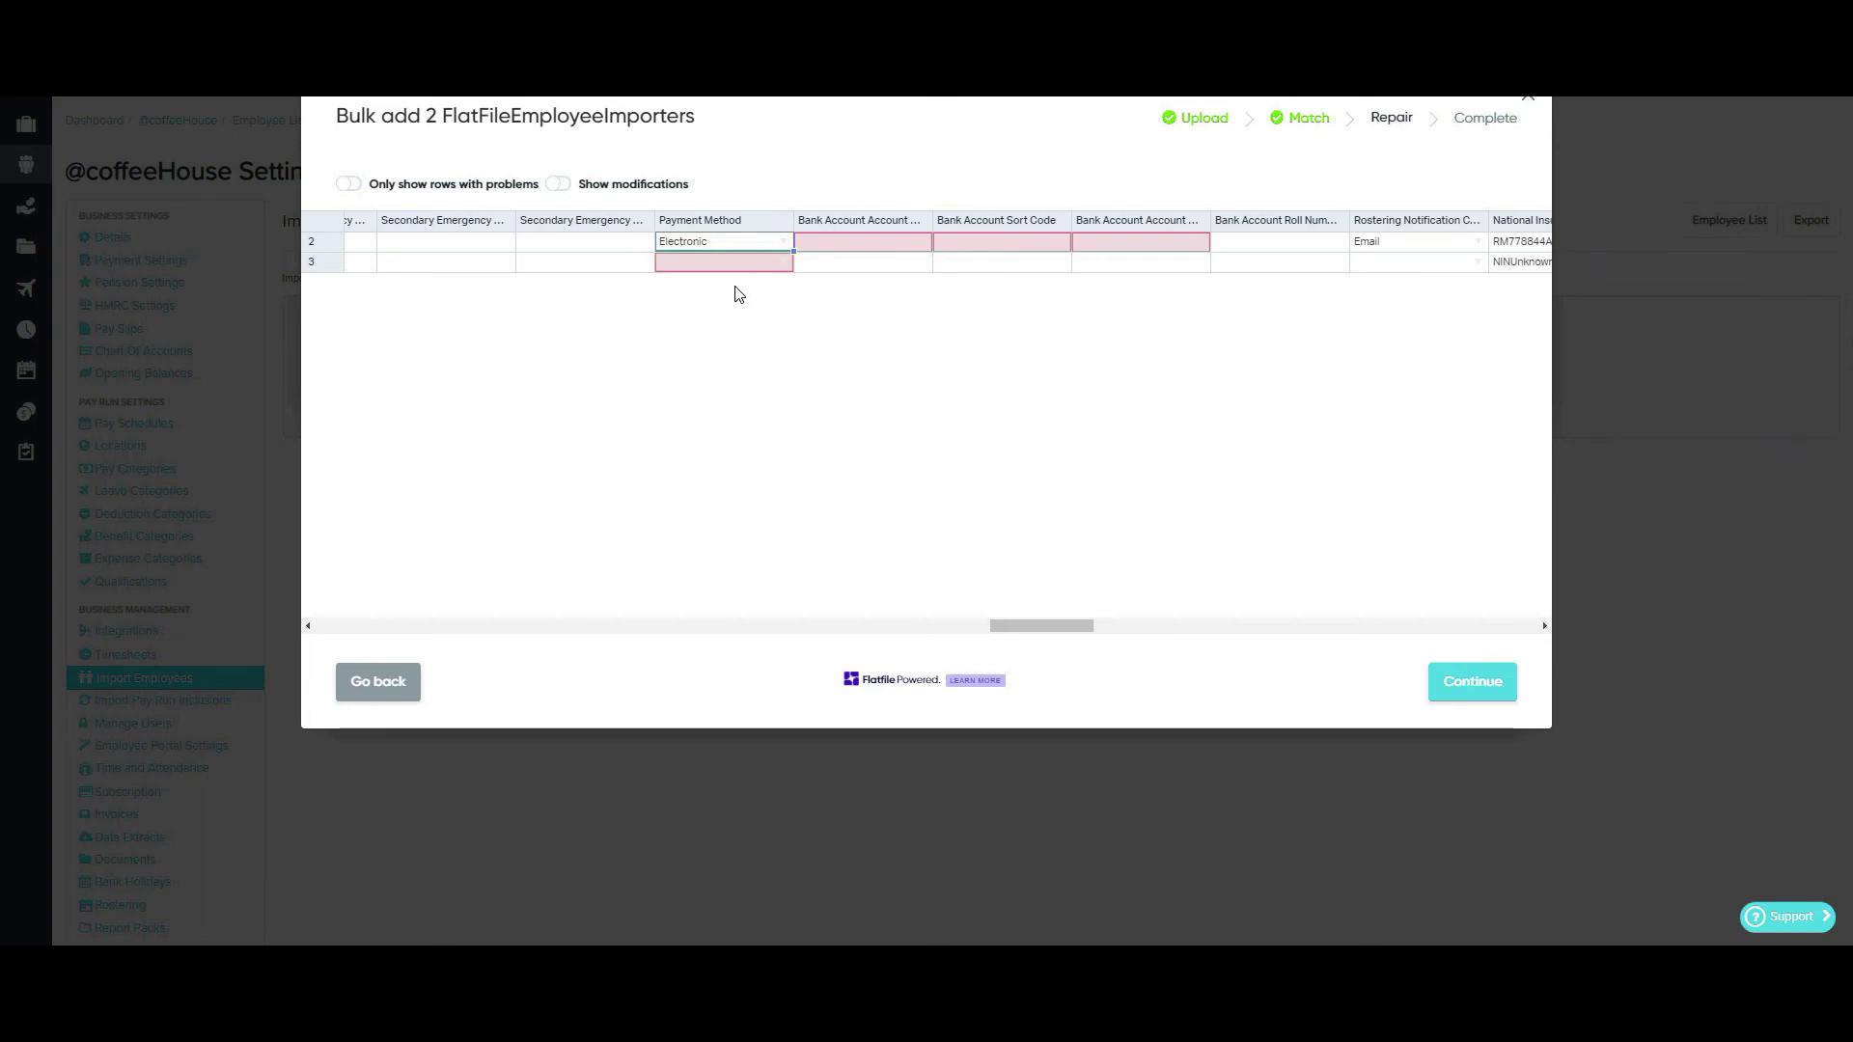
click(779, 246)
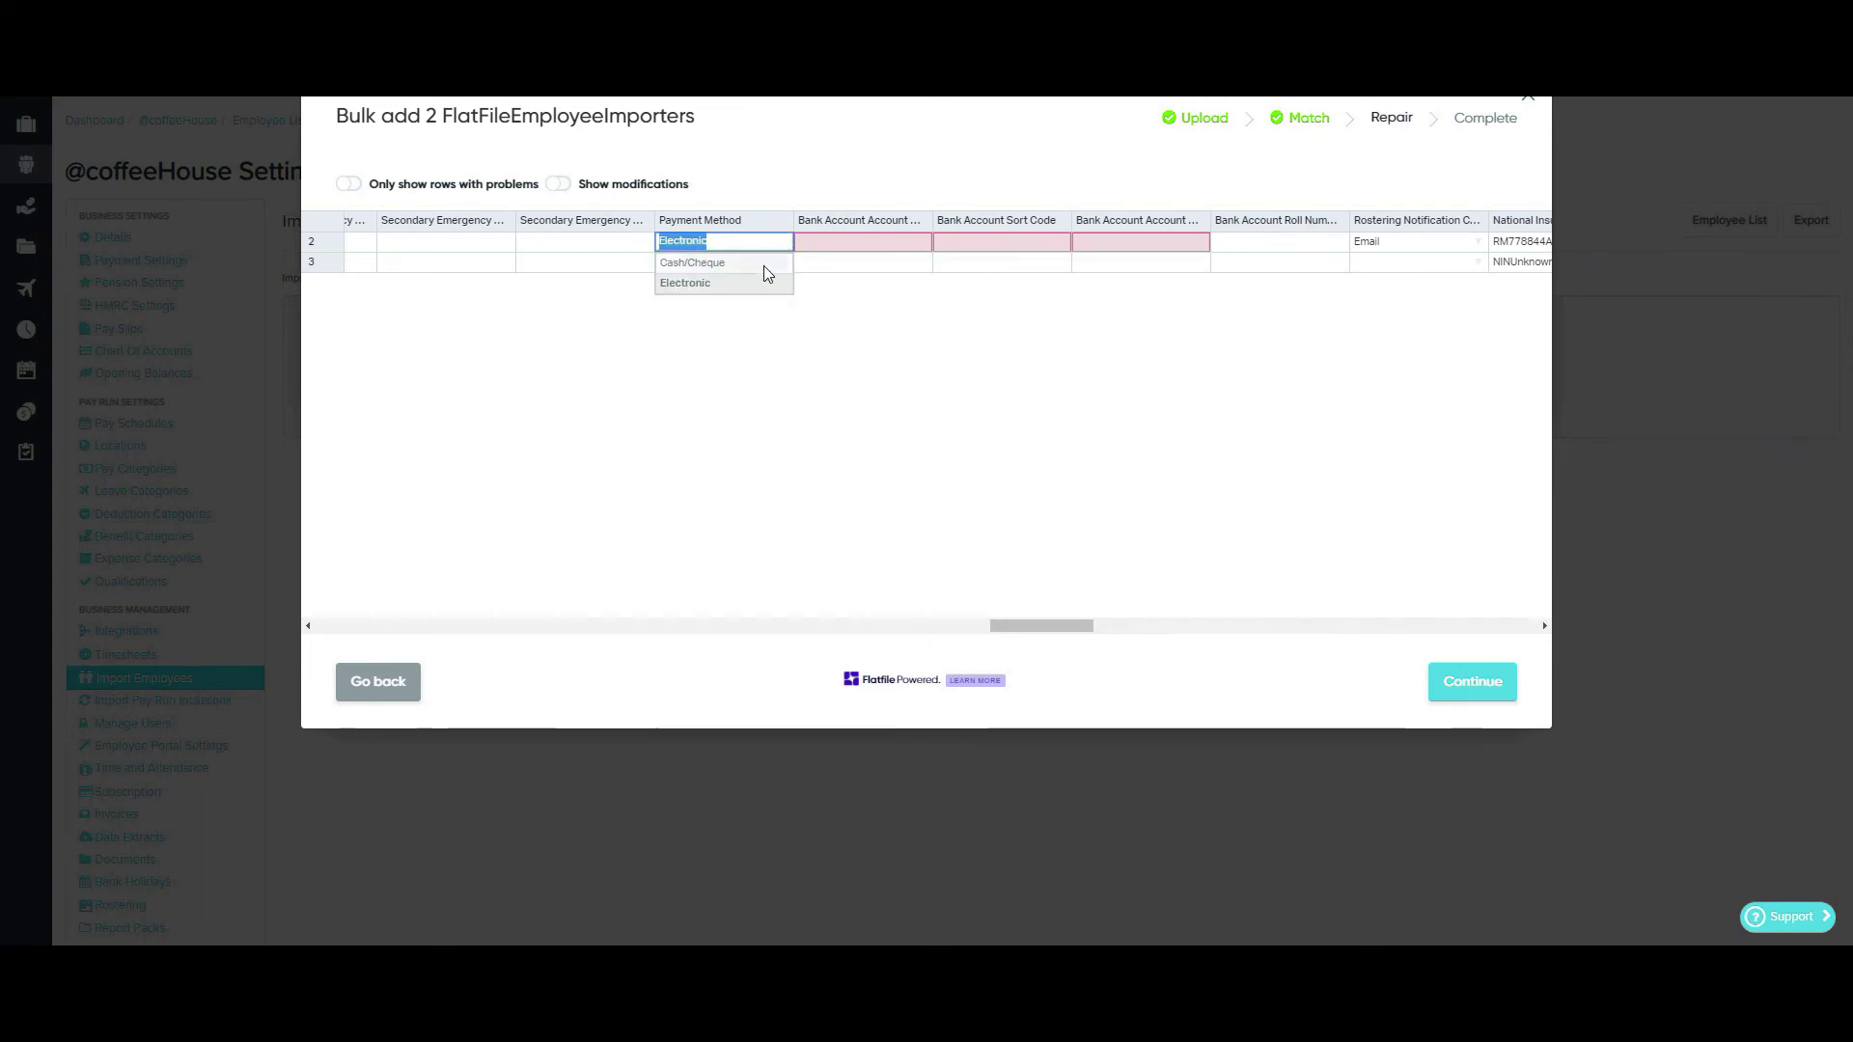
click(763, 264)
click(765, 264)
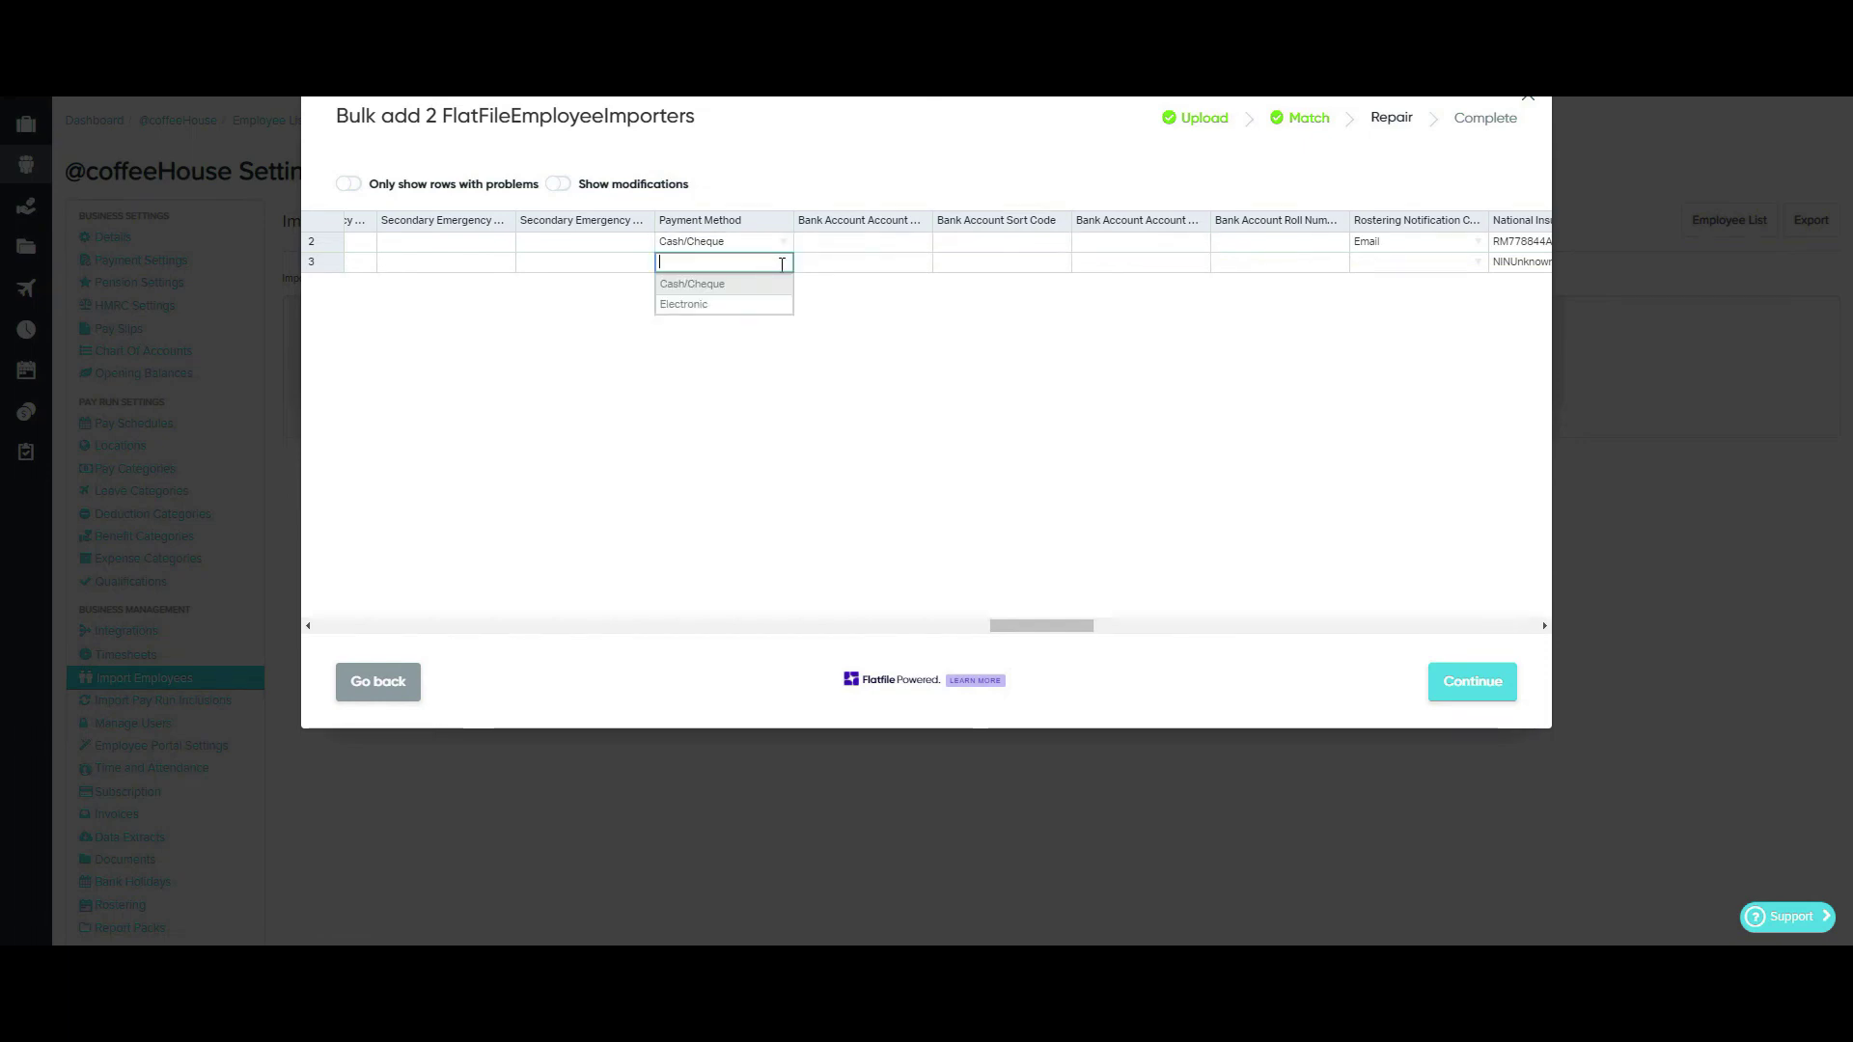
click(764, 286)
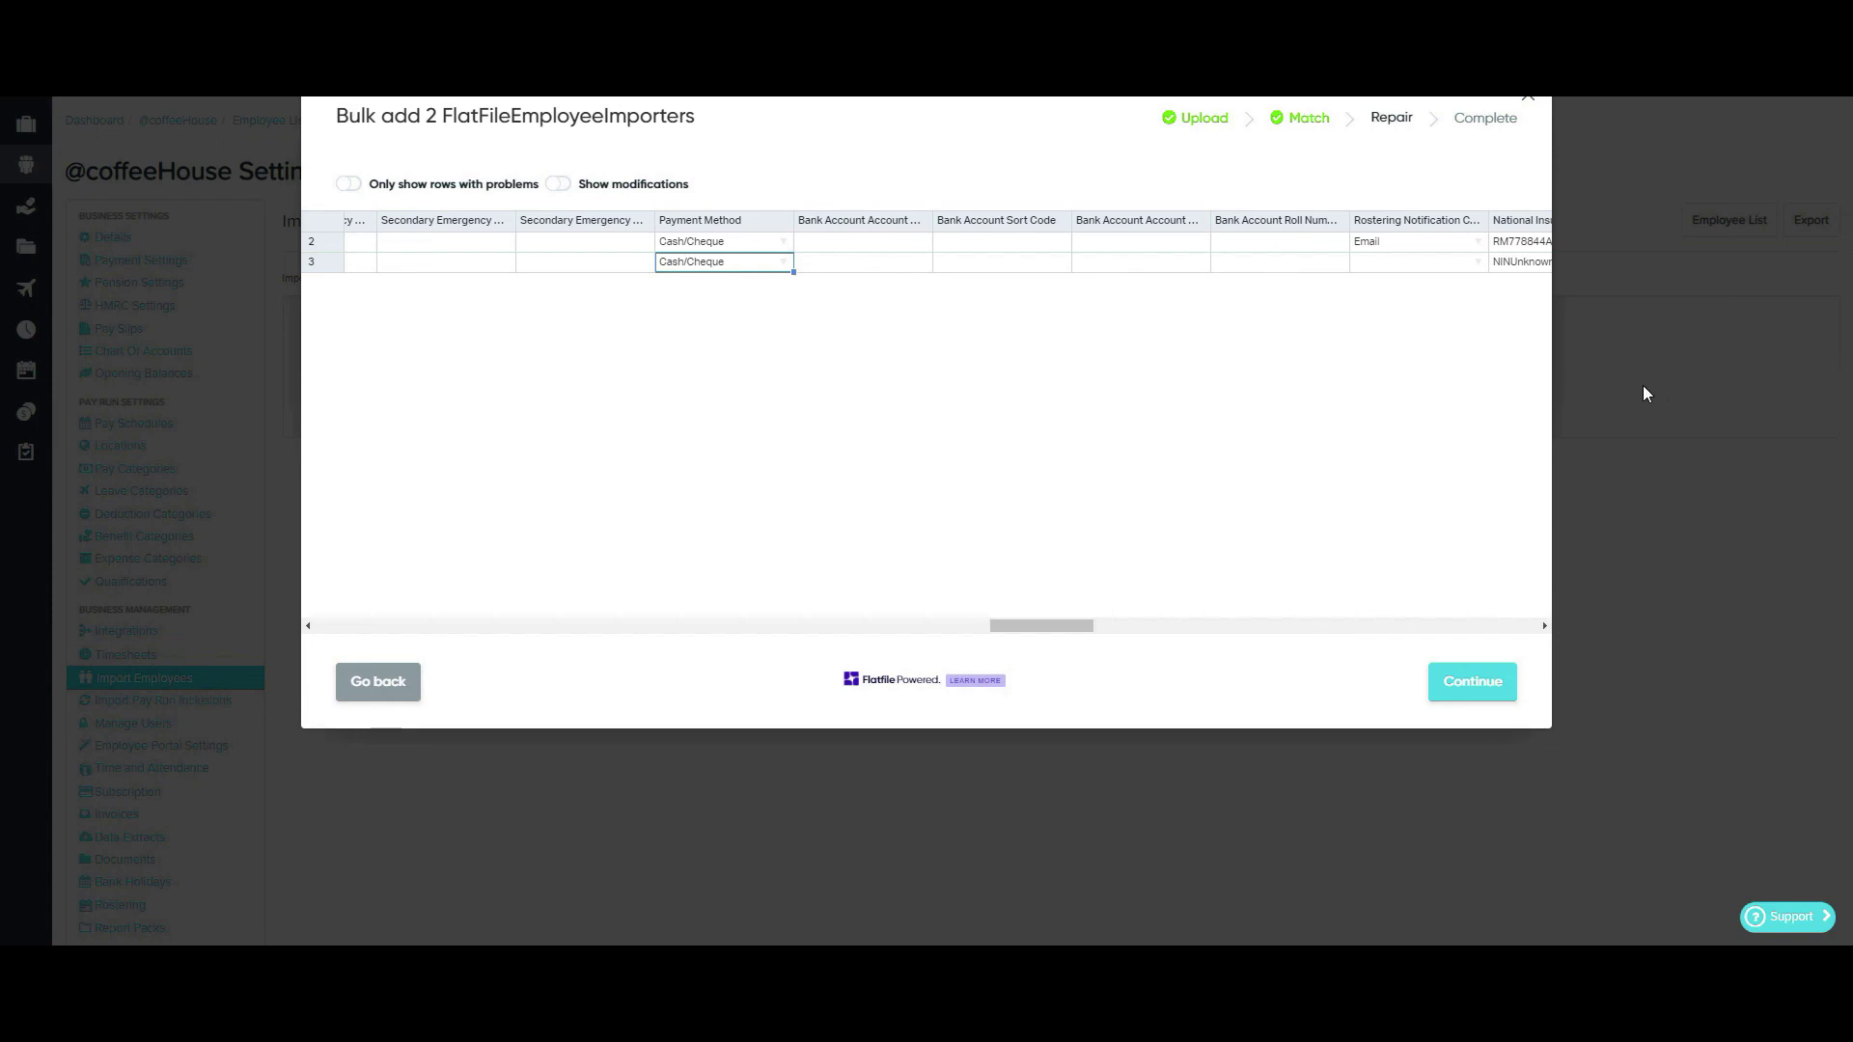
Step: Set the second employee's Rostering Notification to Email
click(1477, 262)
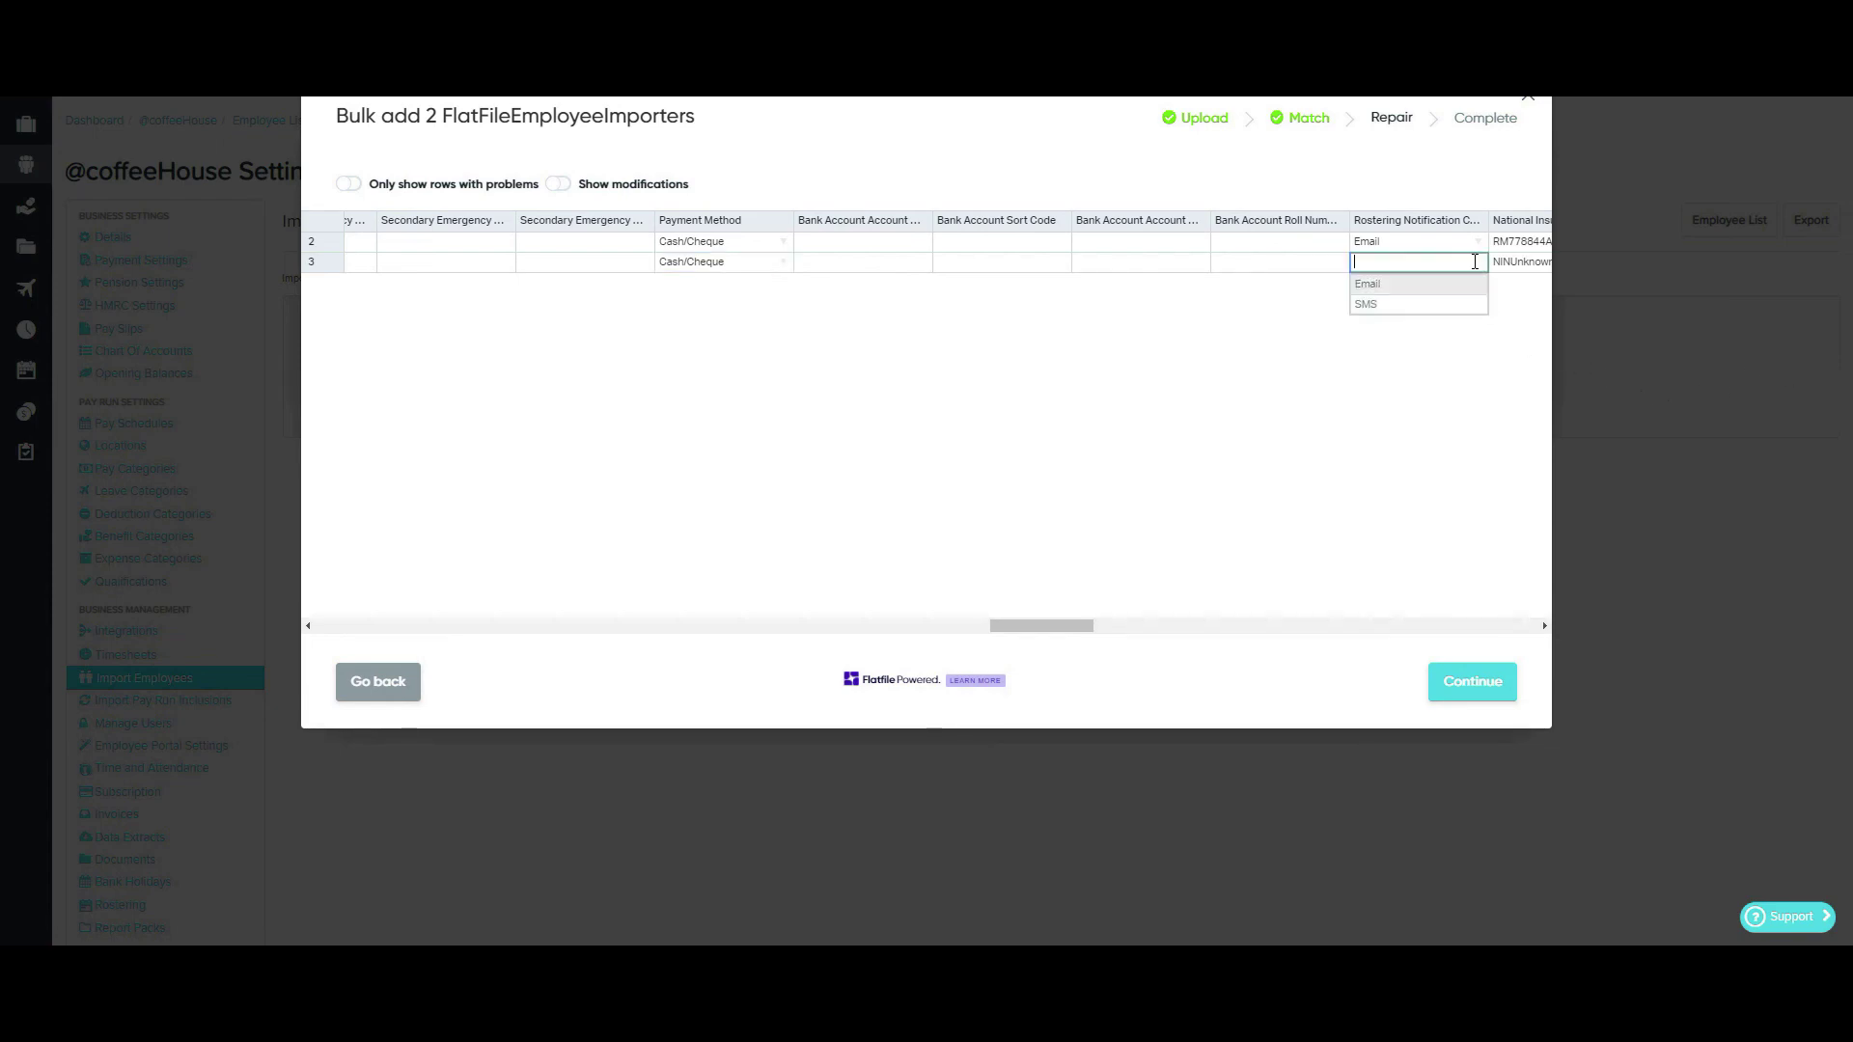
click(1425, 290)
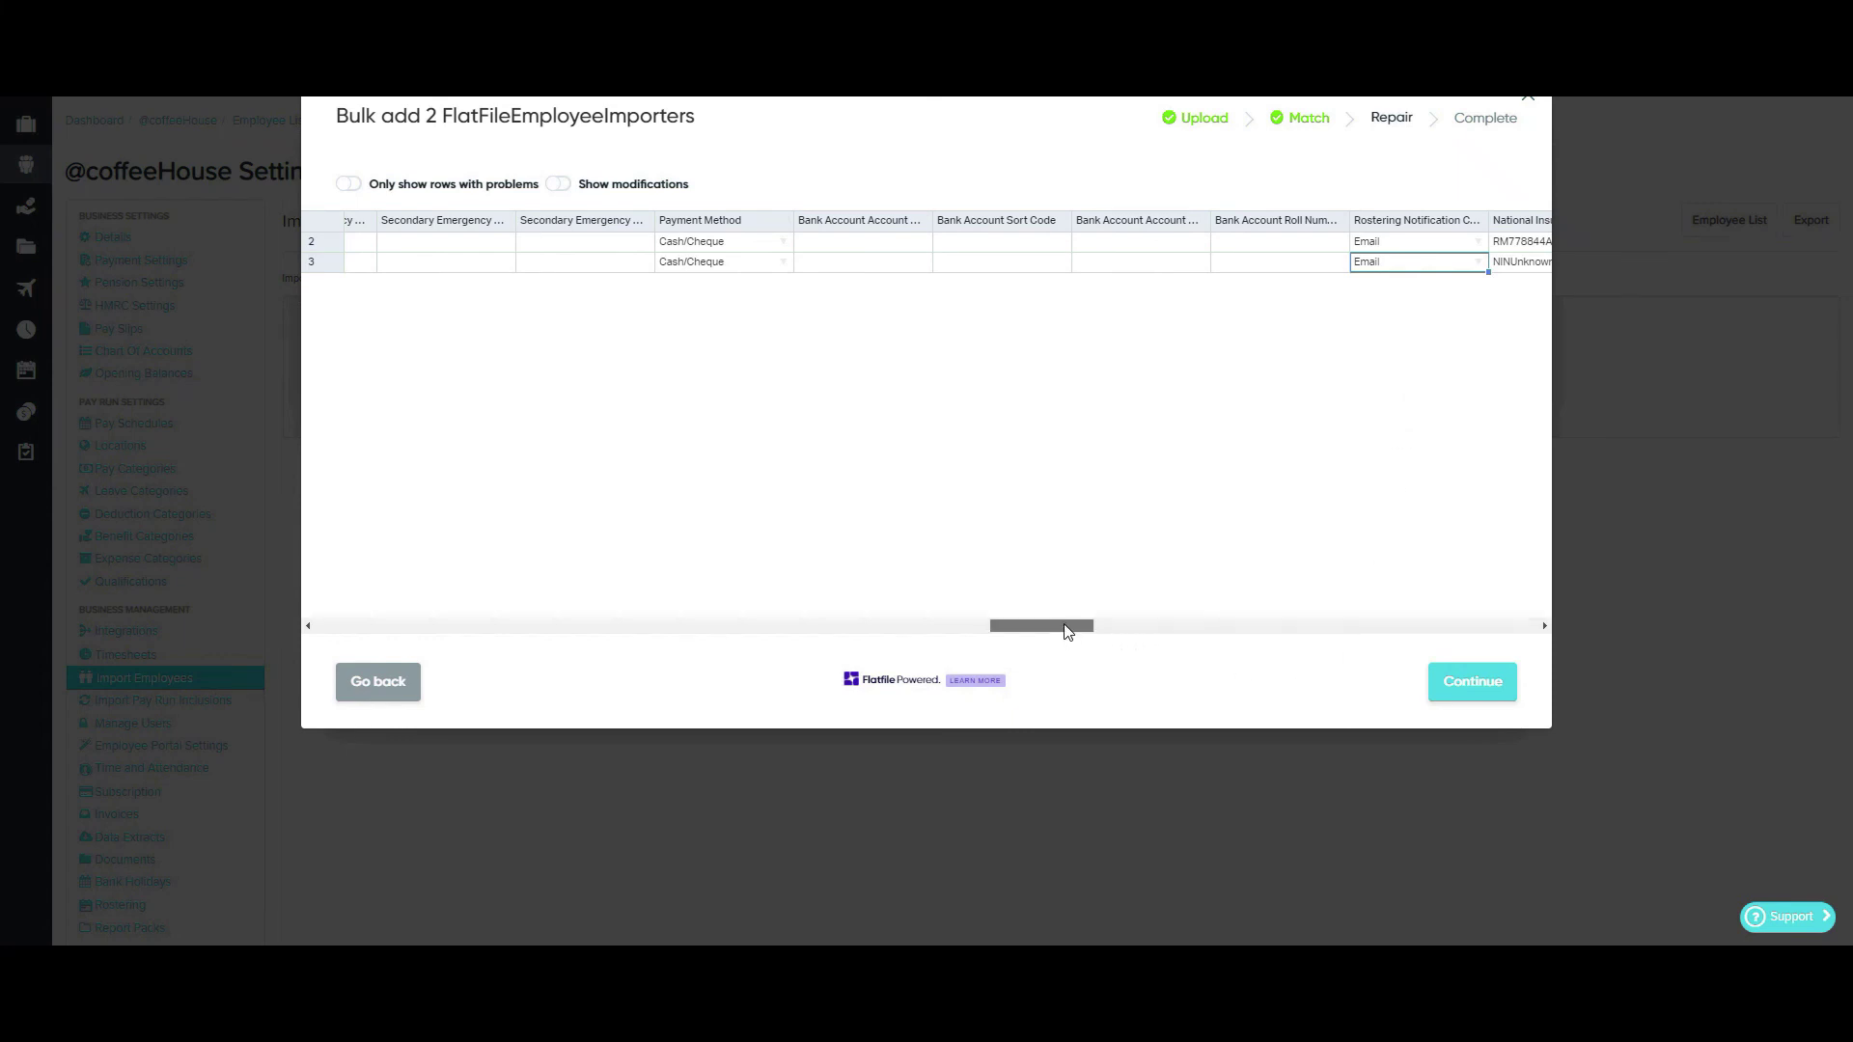
drag(1067, 632, 1325, 641)
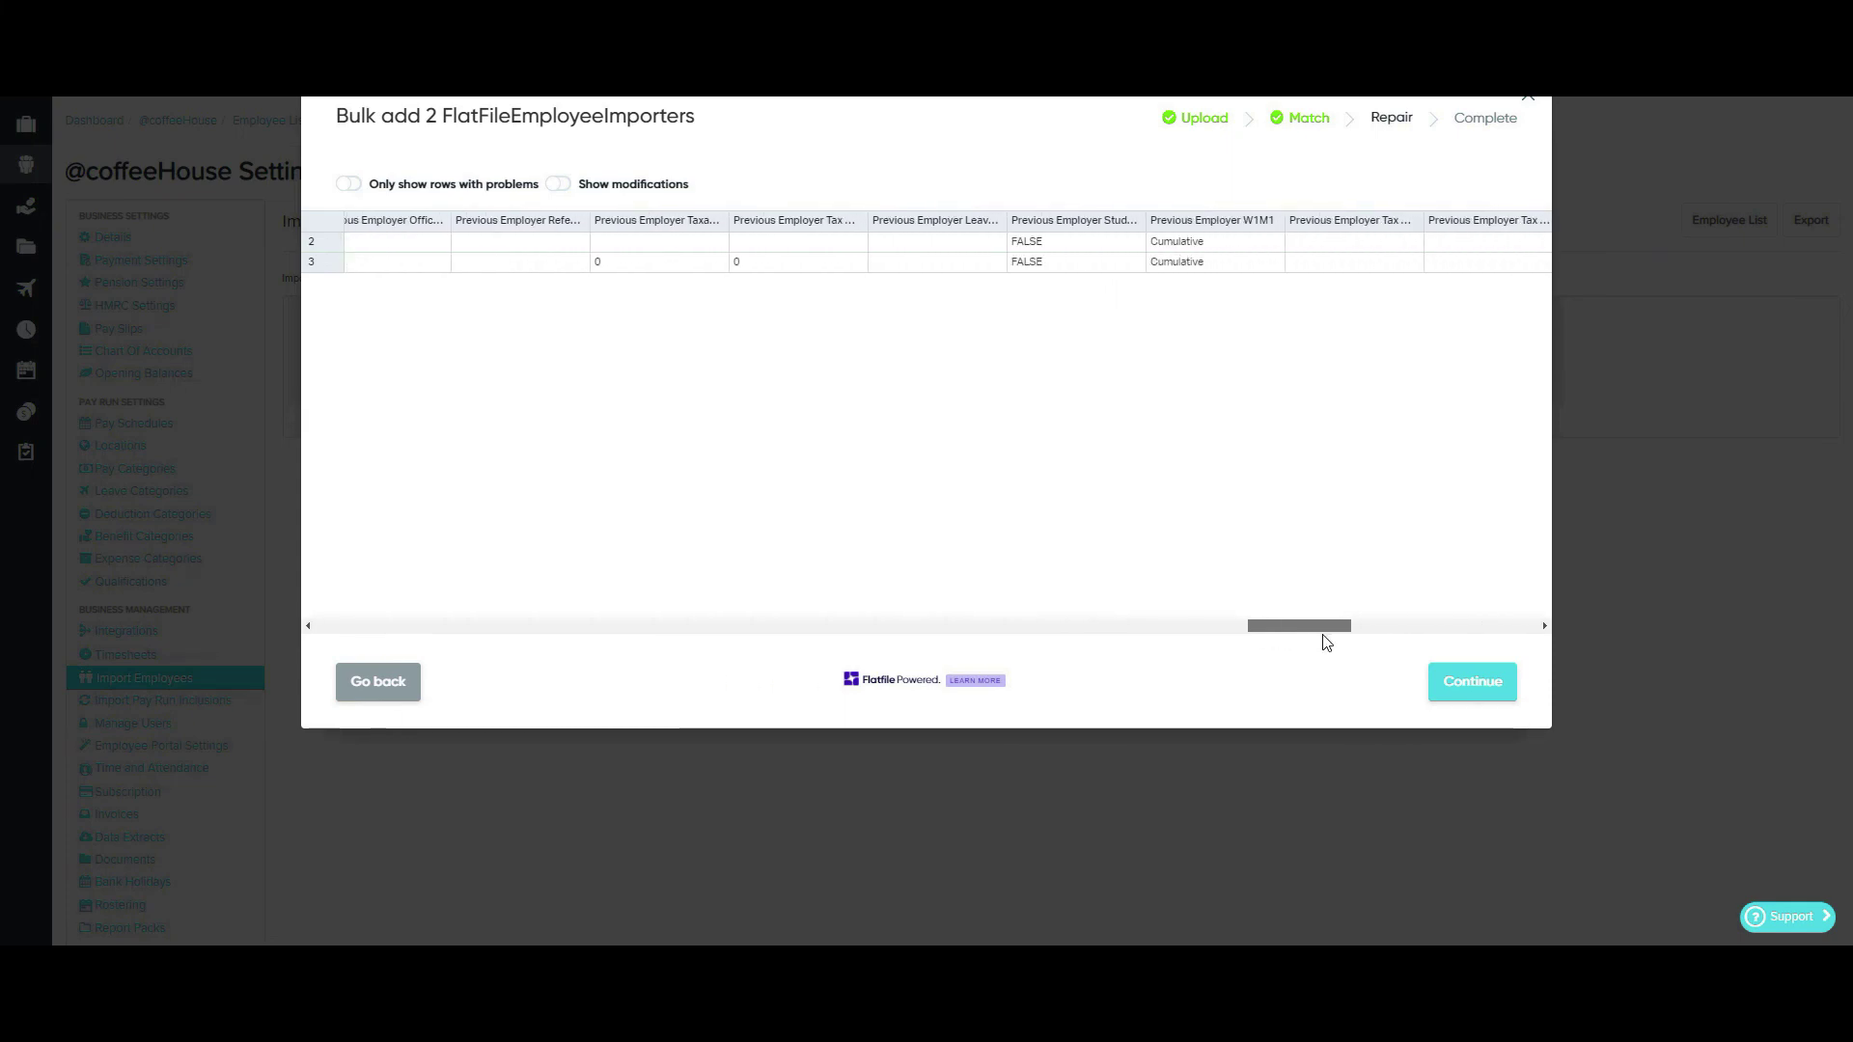
Step: Submit the two repaired employee records, confirm the submission, and close the Bulk add importer
click(1472, 685)
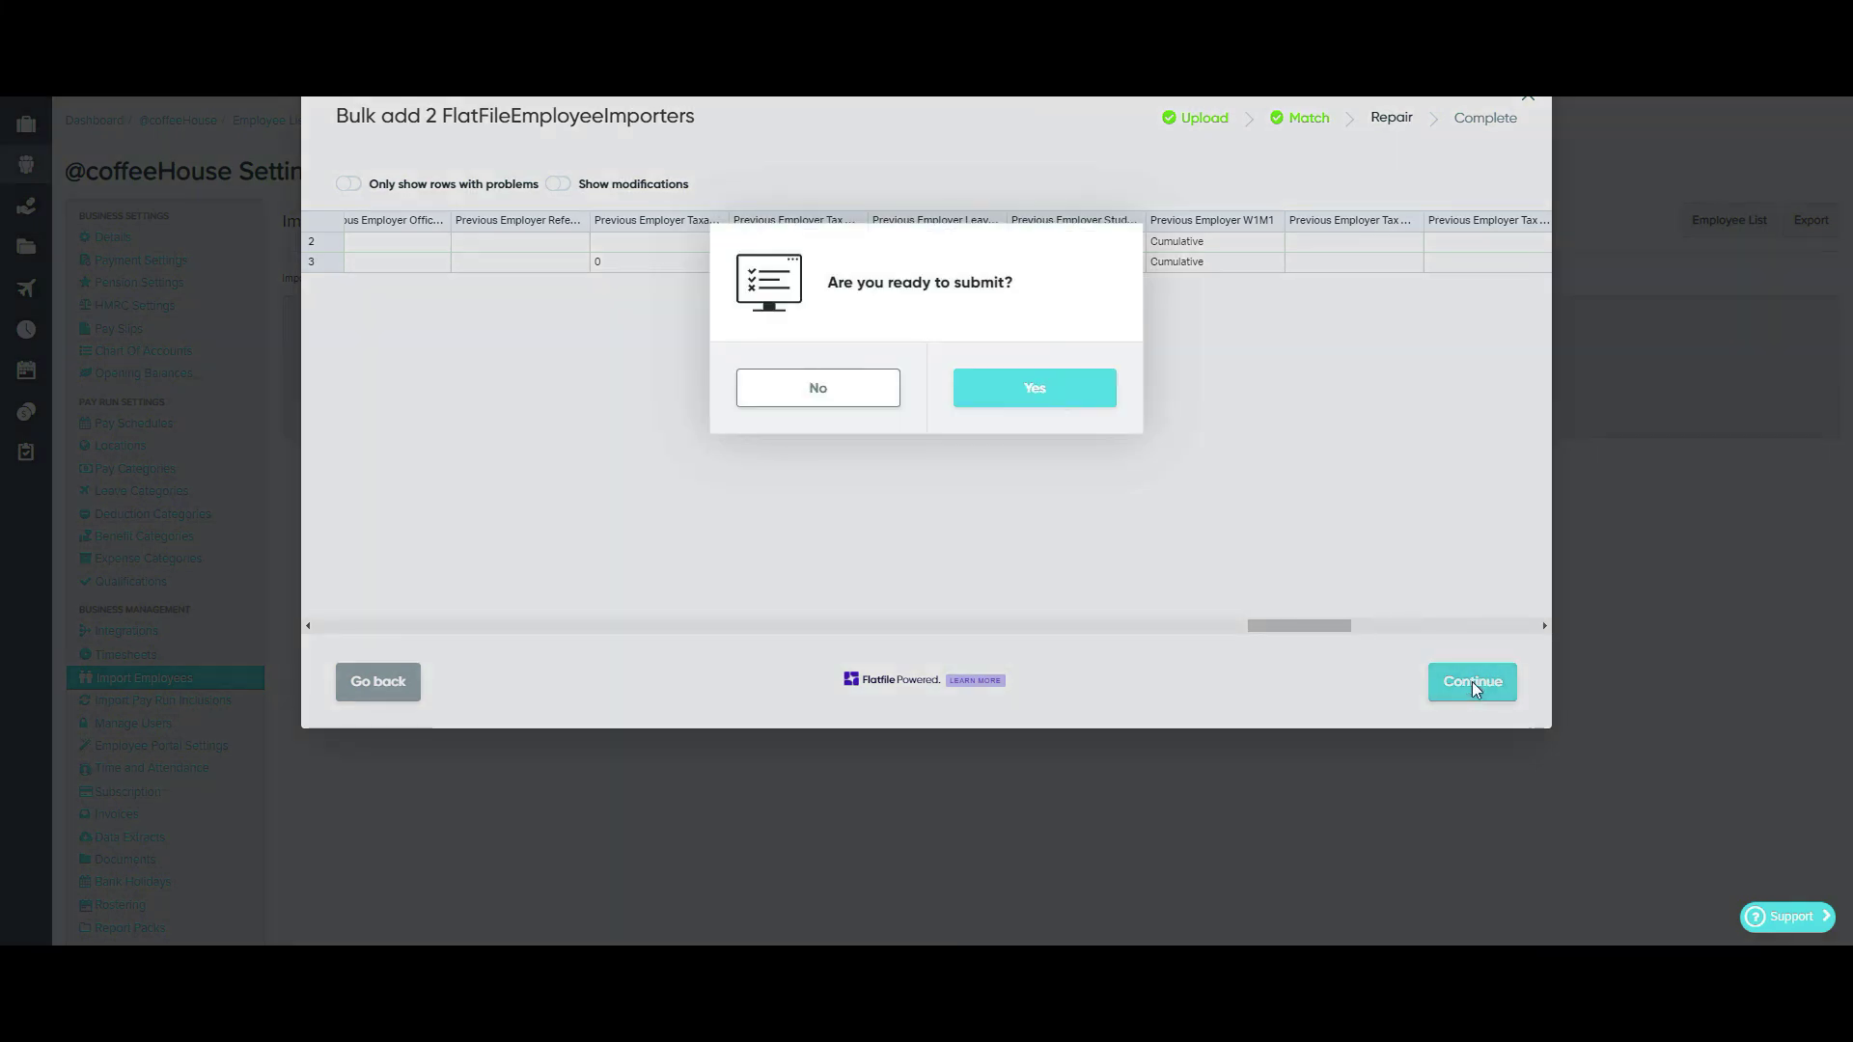
click(1034, 391)
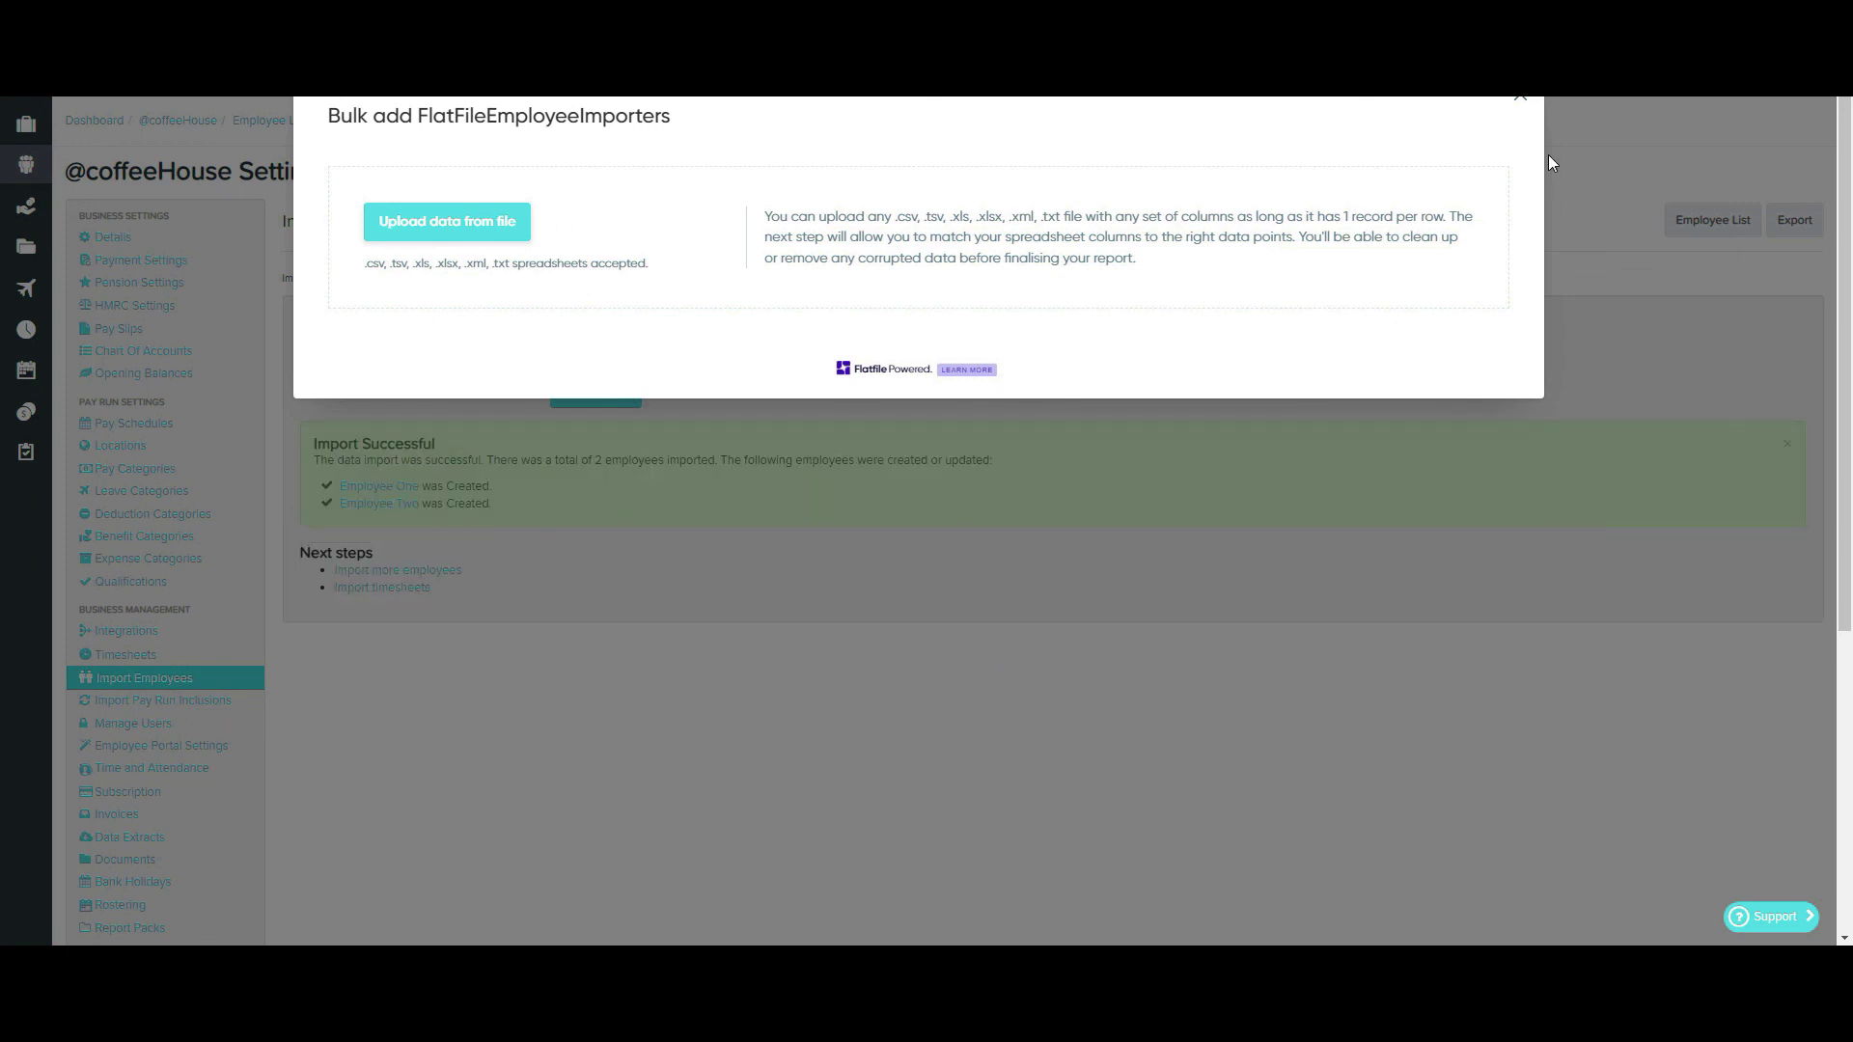
click(1520, 108)
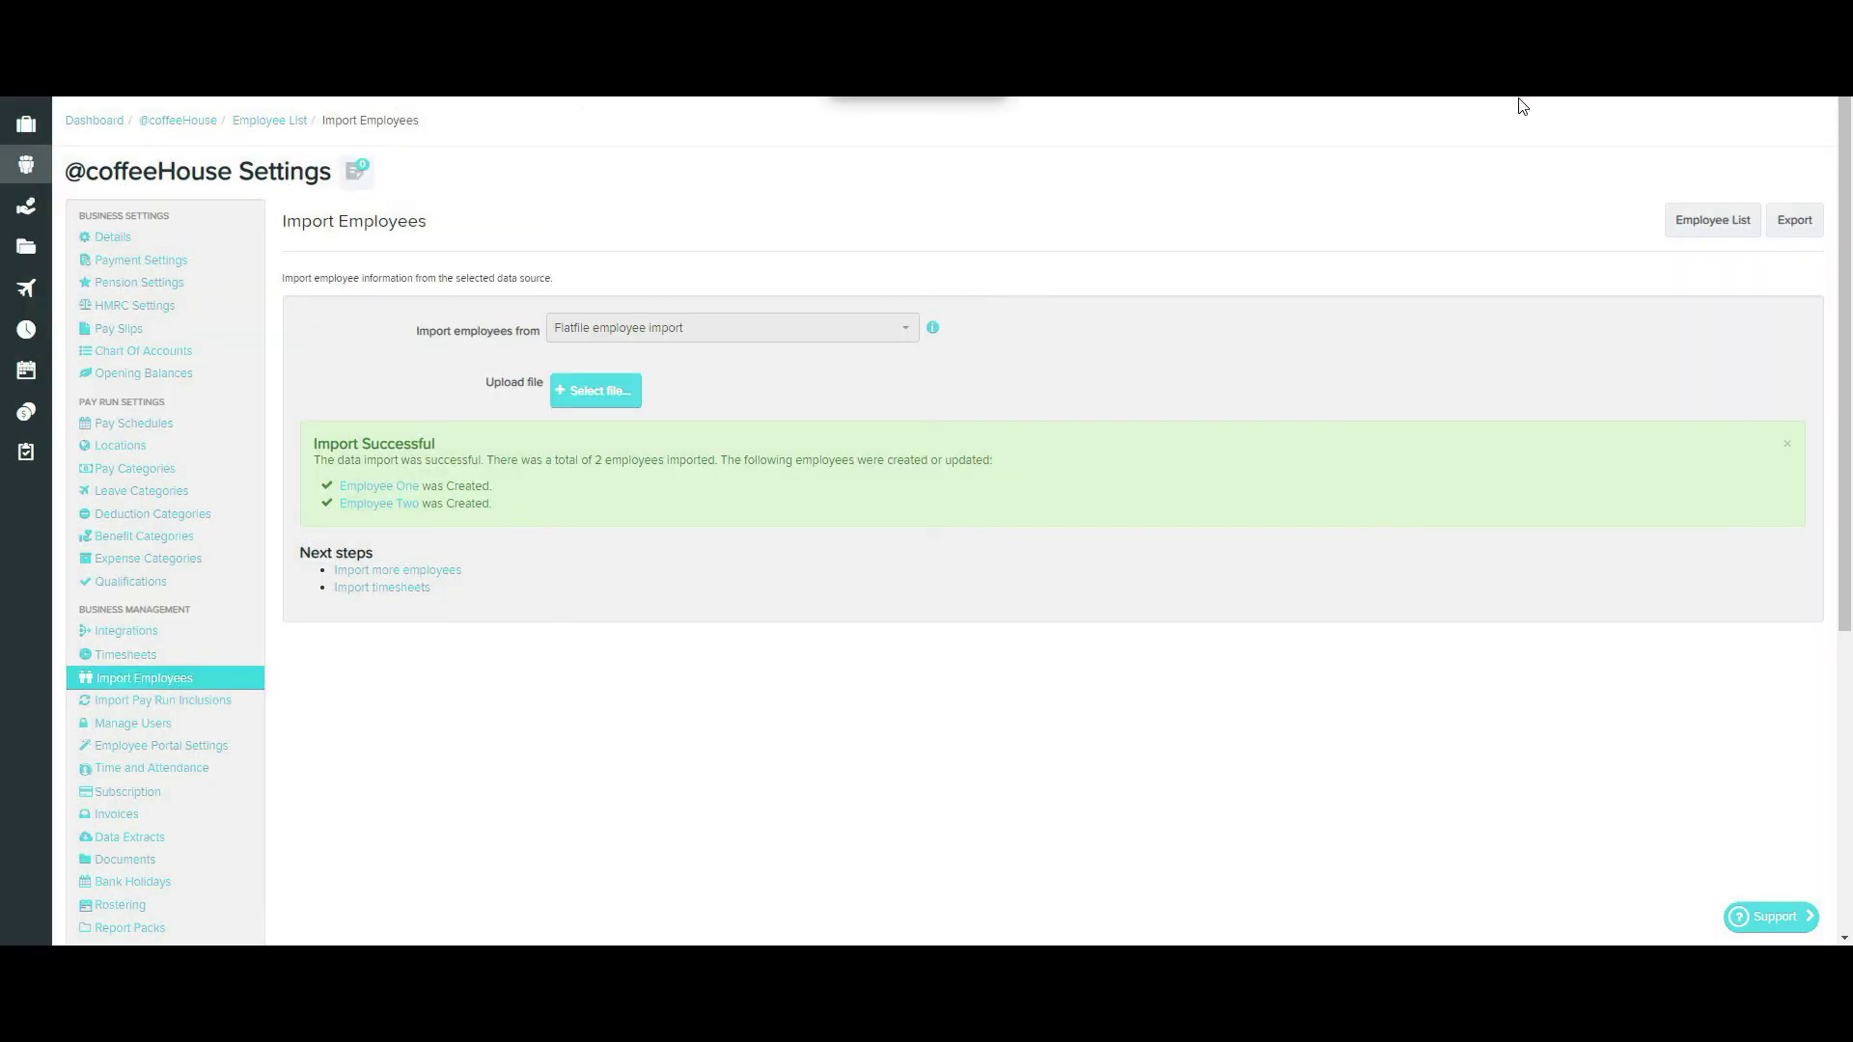